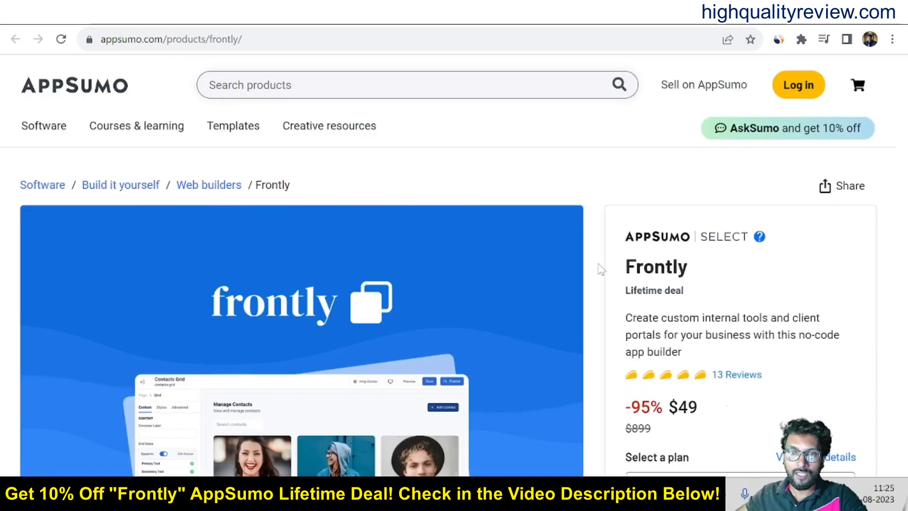
pyautogui.moveTo(671, 407); pyautogui.dragTo(699, 412)
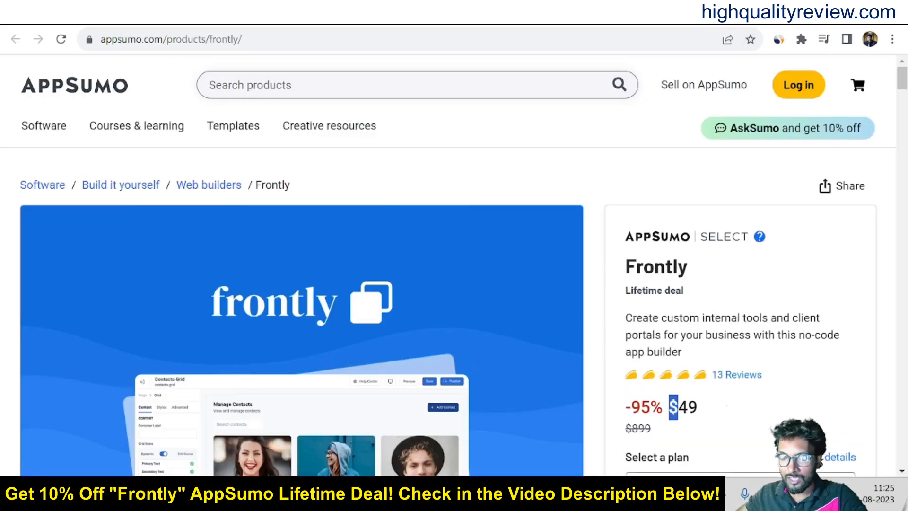
# - Scroll the Frontly deal page down to the License Tier cards priced $49, $99 and $199
pyautogui.click(723, 415)
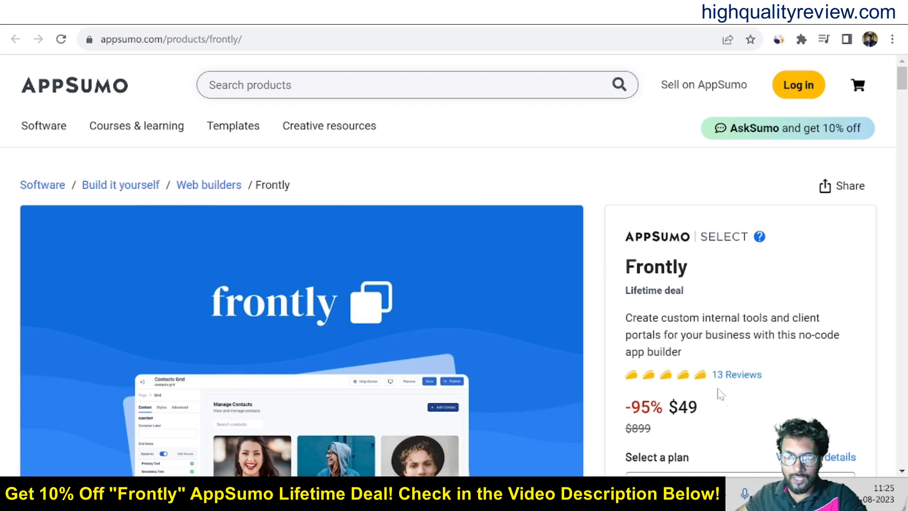
pyautogui.scroll(-5, 554, 354)
pyautogui.scroll(-4, 554, 354)
pyautogui.scroll(-1, 553, 355)
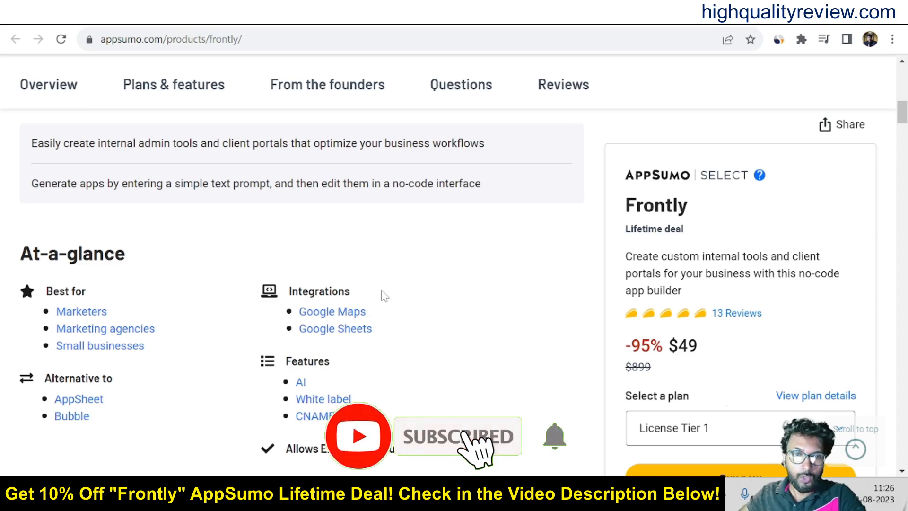
pyautogui.scroll(-1, 514, 353)
pyautogui.scroll(-5, 514, 353)
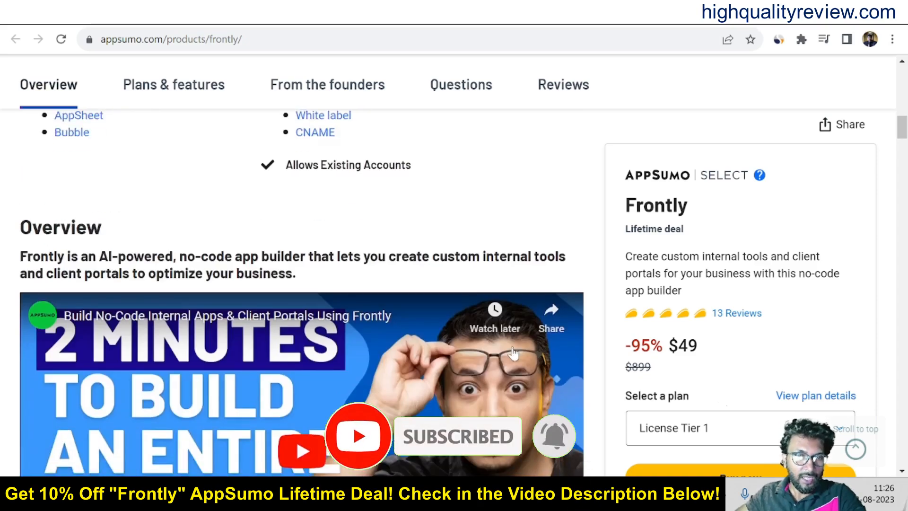
pyautogui.scroll(-5, 514, 353)
pyautogui.scroll(-5, 514, 353)
pyautogui.scroll(-5, 513, 352)
pyautogui.scroll(-5, 513, 352)
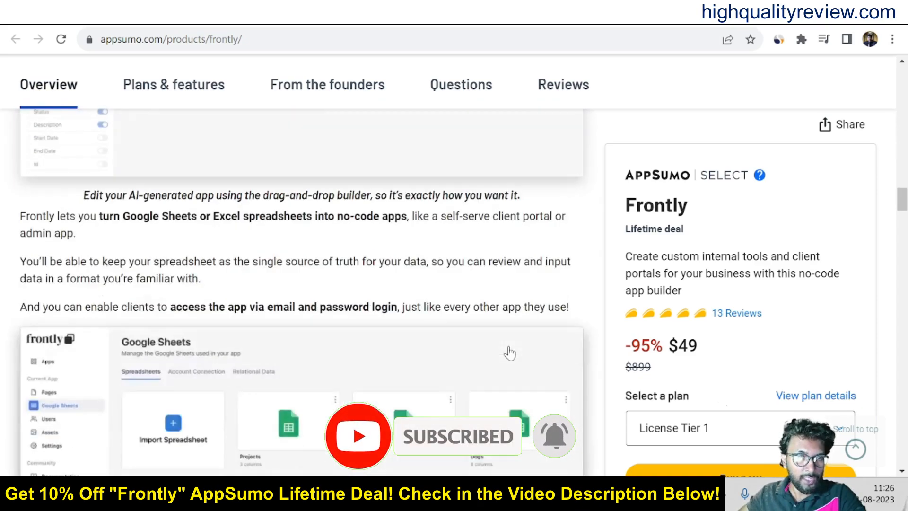
pyautogui.scroll(-5, 512, 353)
pyautogui.scroll(-5, 512, 352)
pyautogui.scroll(-5, 508, 350)
pyautogui.scroll(-3, 509, 351)
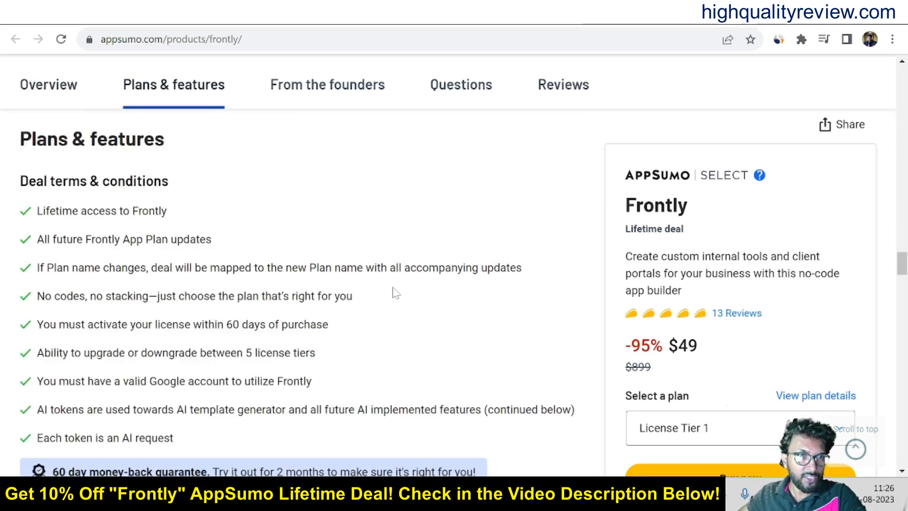
pyautogui.scroll(-3, 376, 319)
pyautogui.scroll(-1, 364, 320)
pyautogui.scroll(-2, 248, 305)
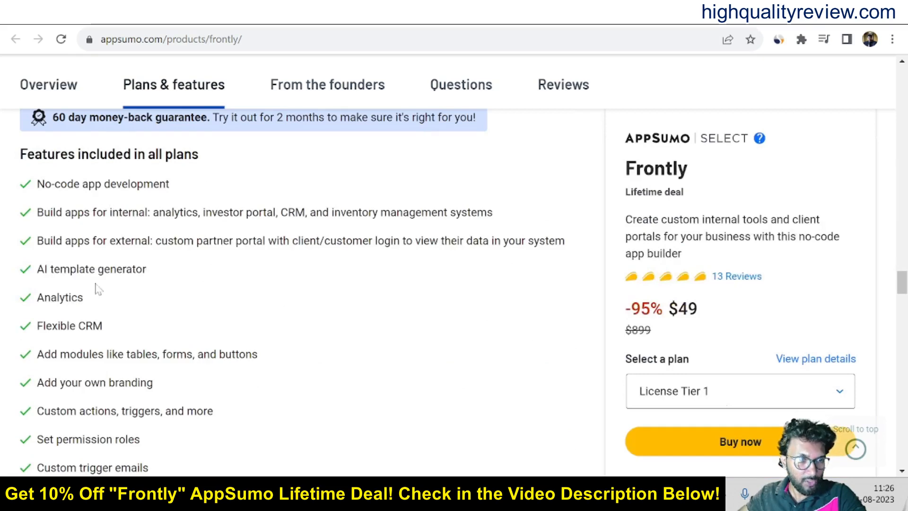
pyautogui.scroll(2, 269, 382)
pyautogui.scroll(1, 270, 381)
pyautogui.scroll(2, 270, 381)
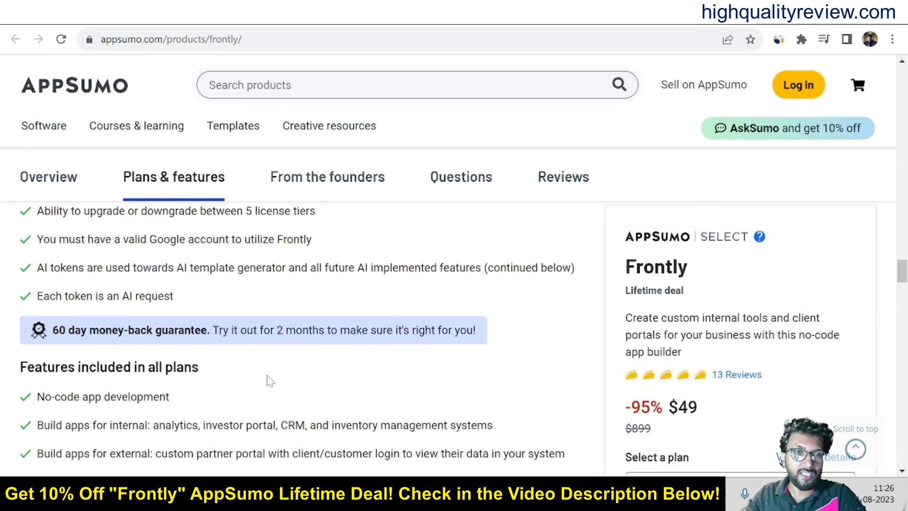
pyautogui.scroll(-5, 270, 380)
pyautogui.scroll(-5, 306, 351)
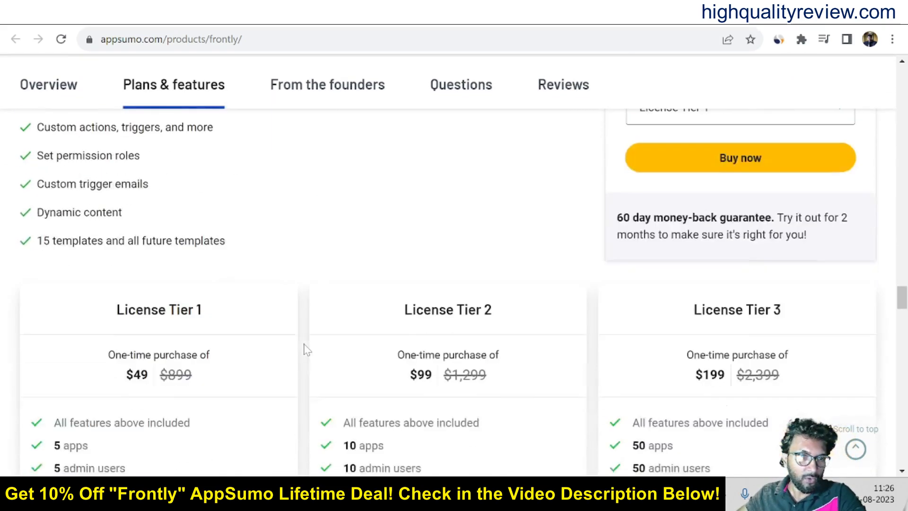
pyautogui.scroll(-1, 307, 350)
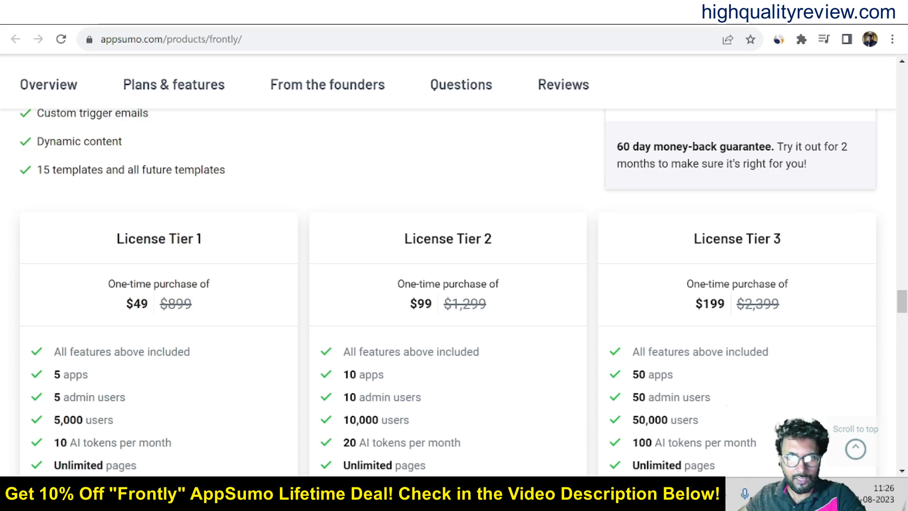
pyautogui.scroll(-2, 257, 406)
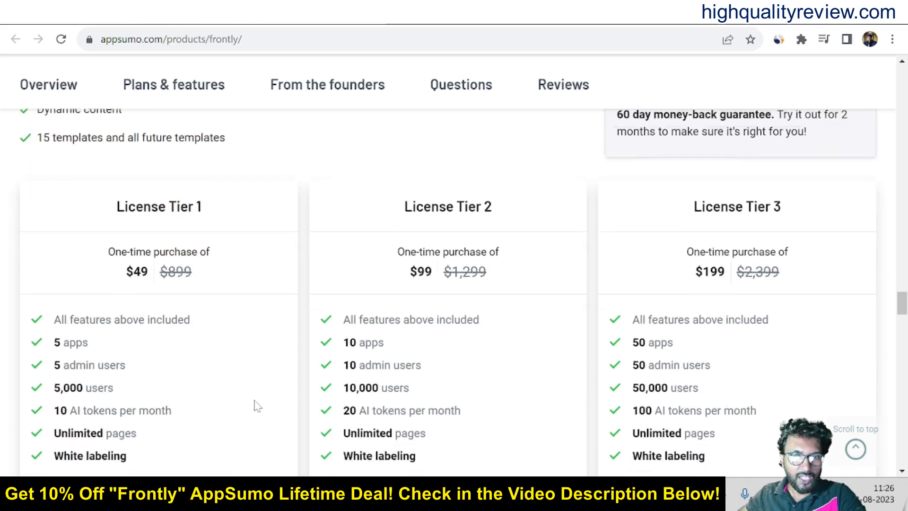
pyautogui.scroll(-2, 258, 406)
pyautogui.click(678, 408)
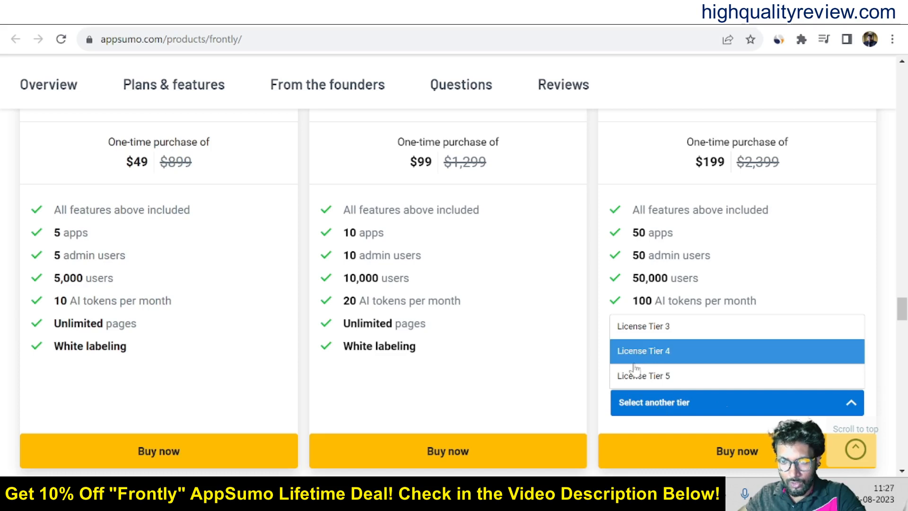
pyautogui.click(586, 393)
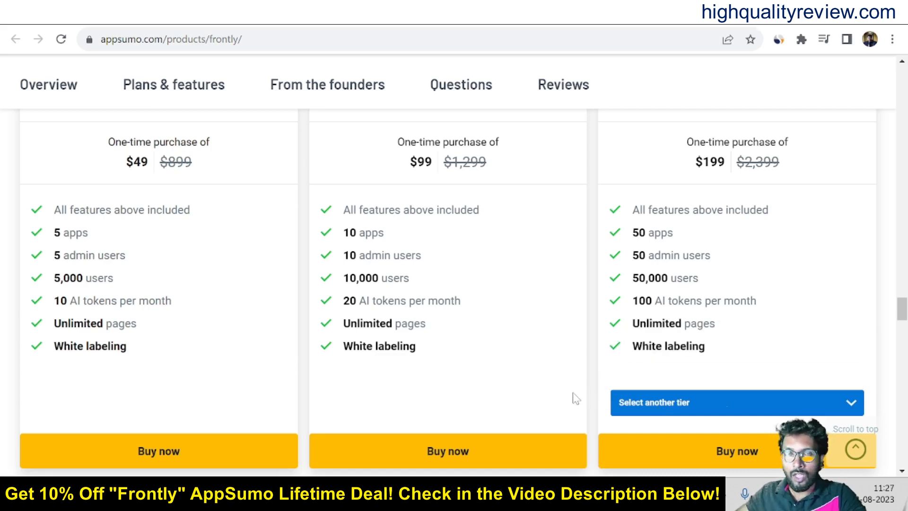
# - Switch the browser to the Frontly applications home at app.frontly.ai/home
pyautogui.hotkey('ctrl', 'Tab')
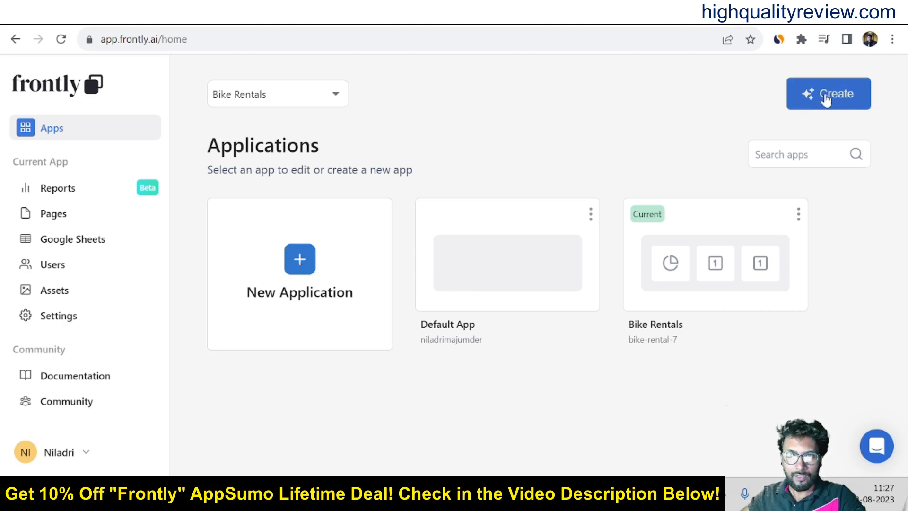
# - Start a New Application to see the AI, from-scratch and template creation options
pyautogui.click(299, 259)
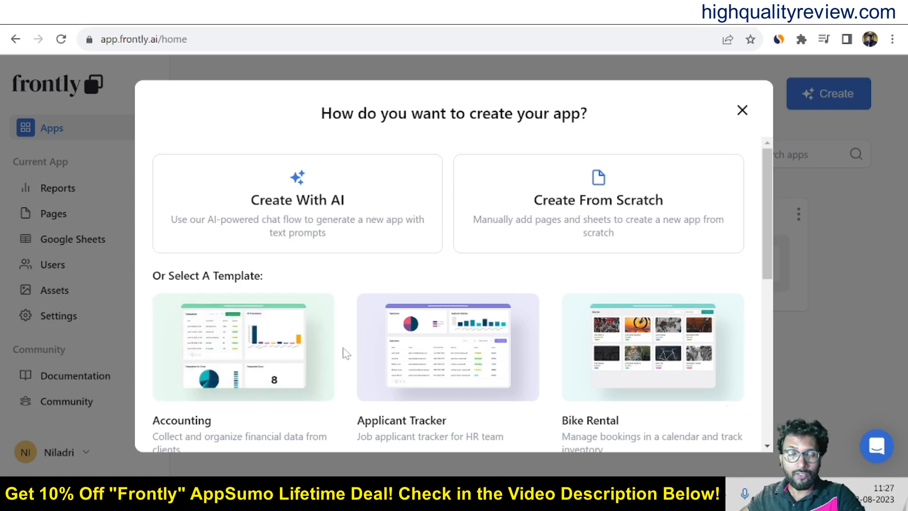
pyautogui.scroll(-3, 343, 353)
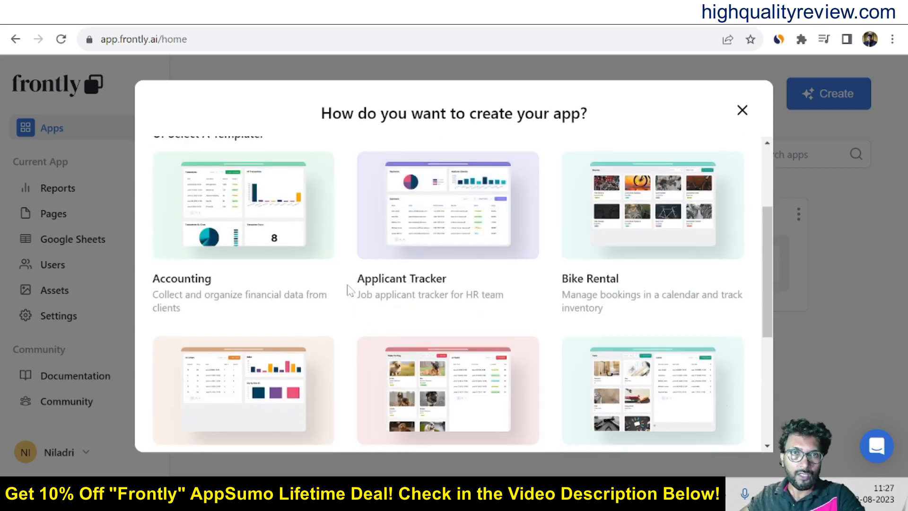
pyautogui.scroll(3, 346, 319)
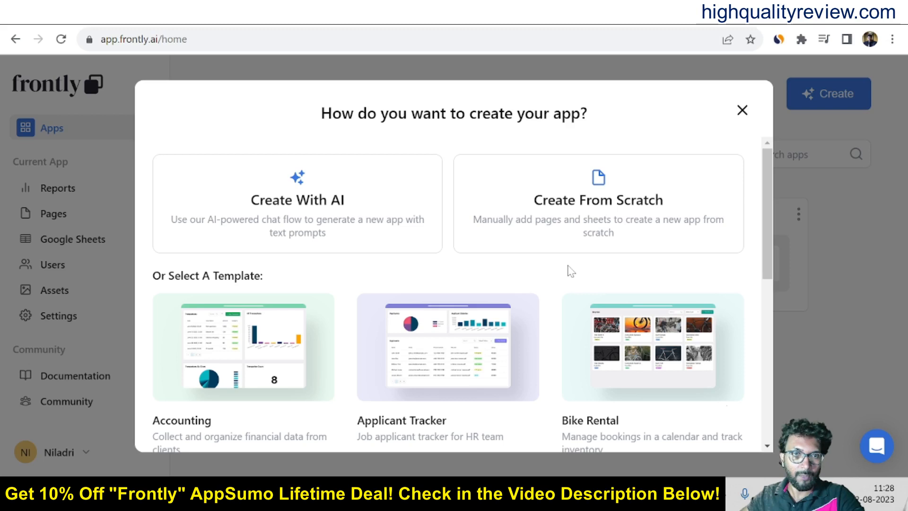
# - Choose Create With AI and focus the business description box
pyautogui.click(290, 217)
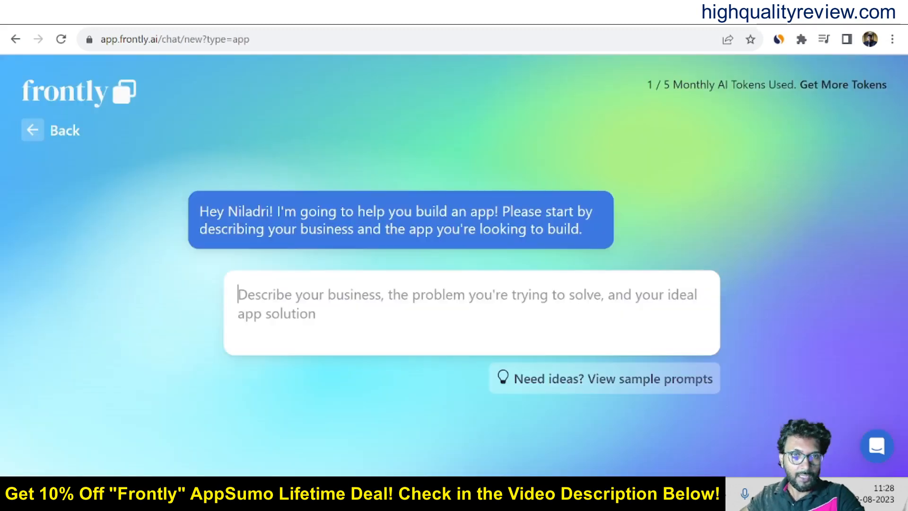
pyautogui.click(298, 302)
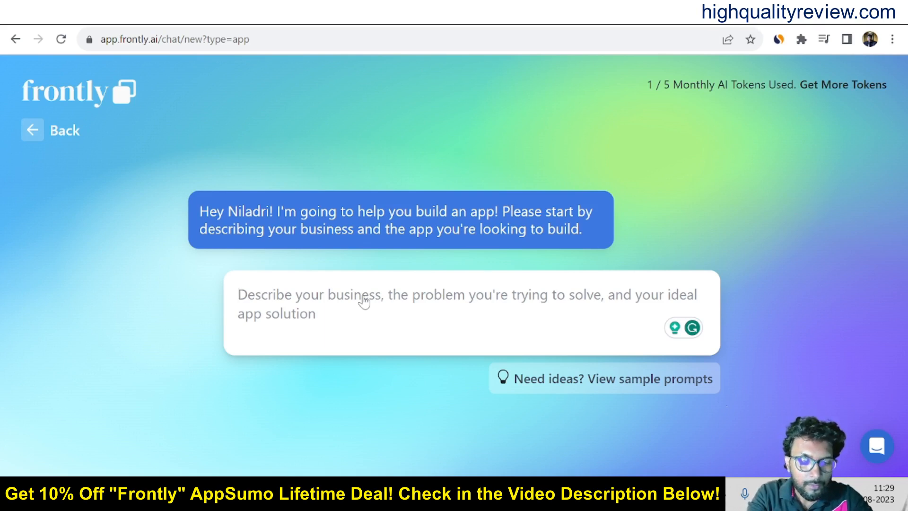
pyautogui.write('I')
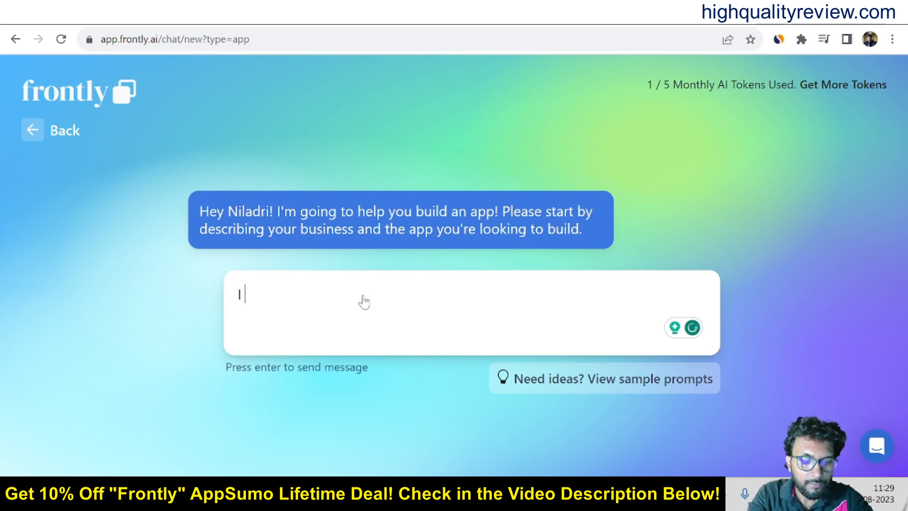
pyautogui.write('n ')
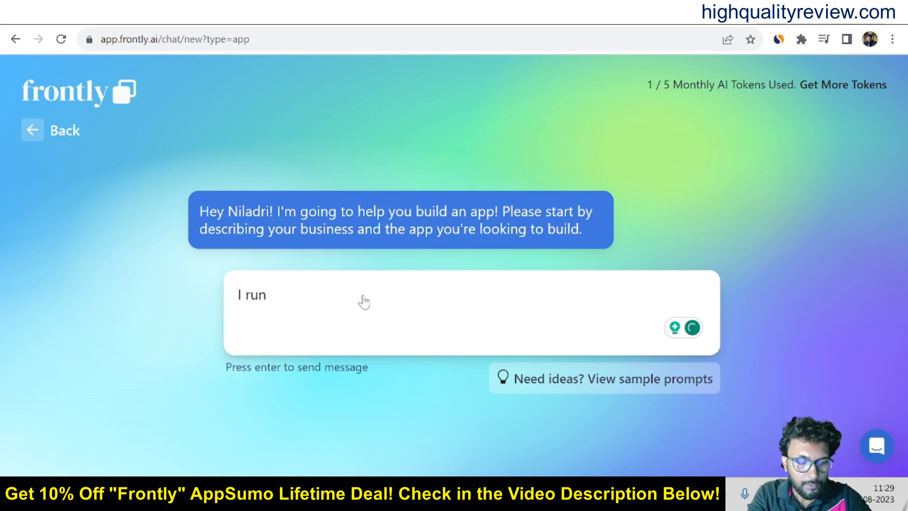
pyautogui.write('an in')
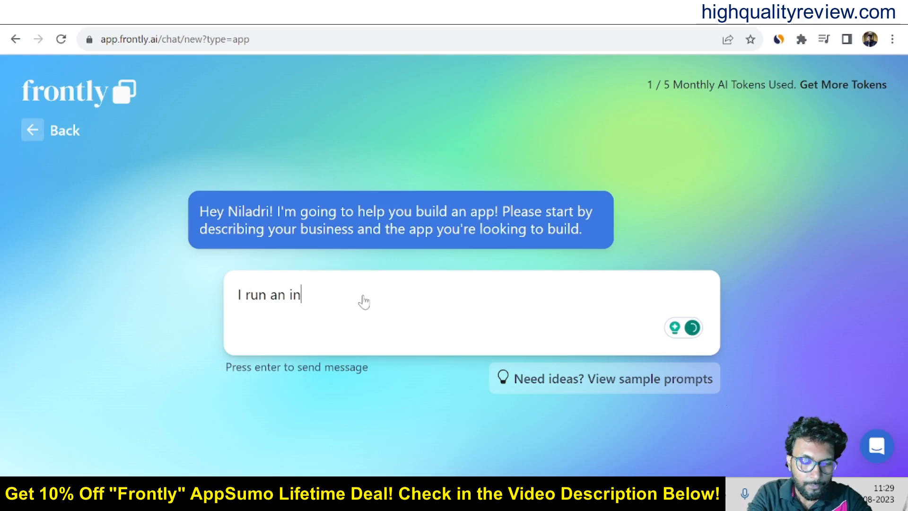
pyautogui.write('terior')
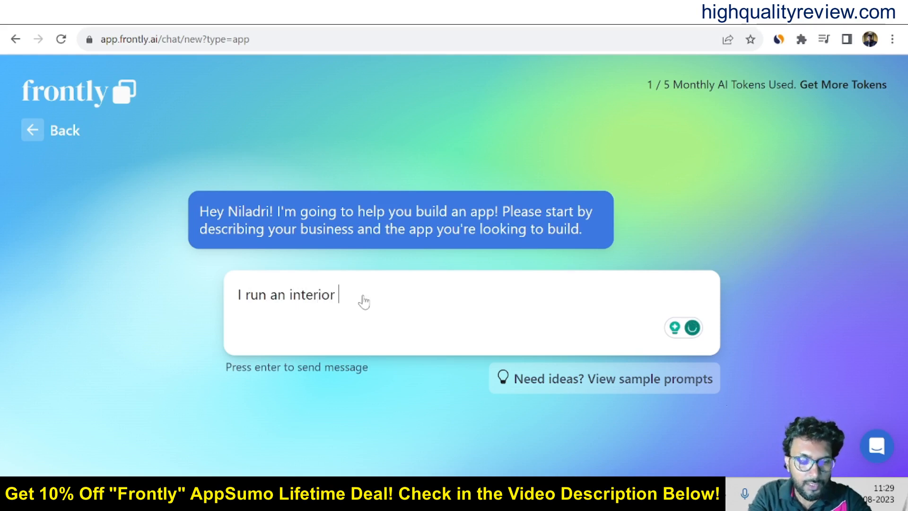
pyautogui.write('decota')
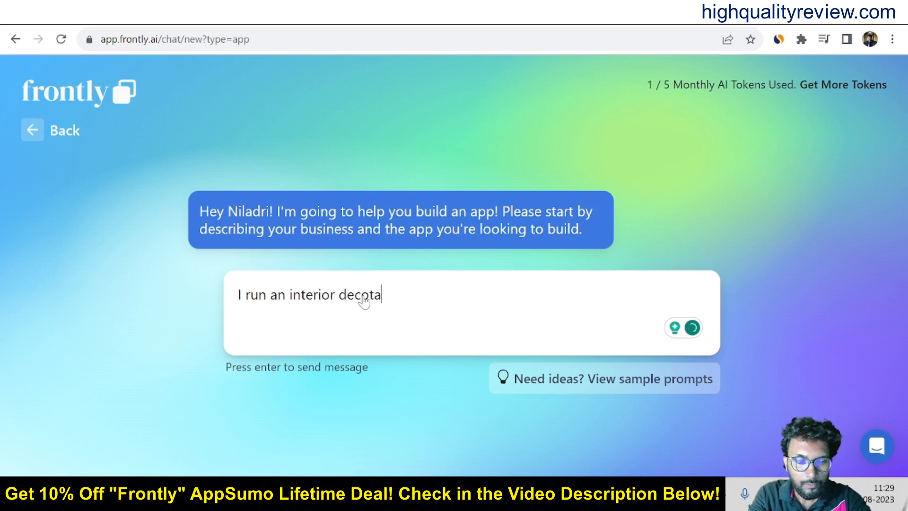
pyautogui.write('op')
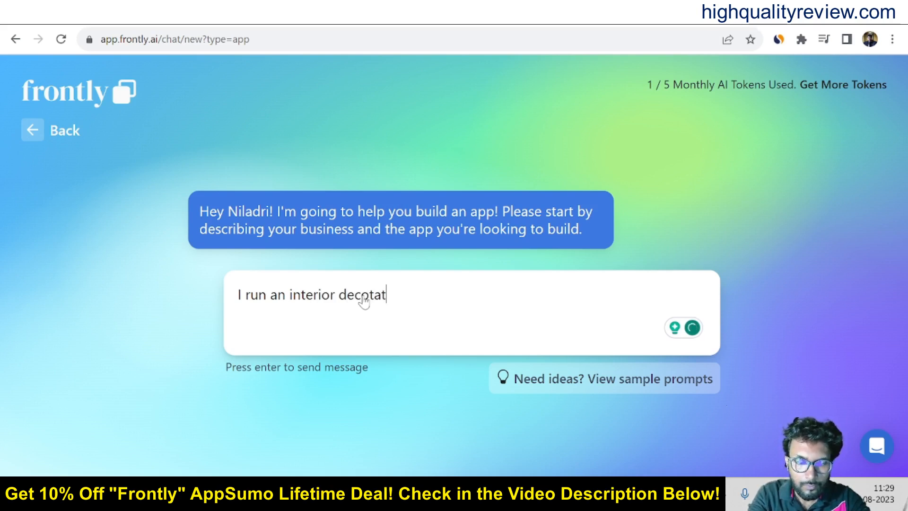
pyautogui.write('b')
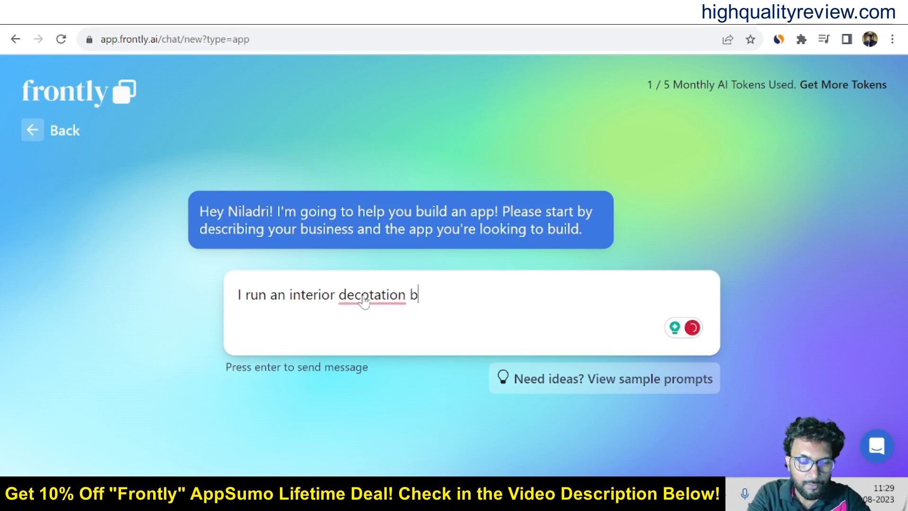
pyautogui.write('usiness')
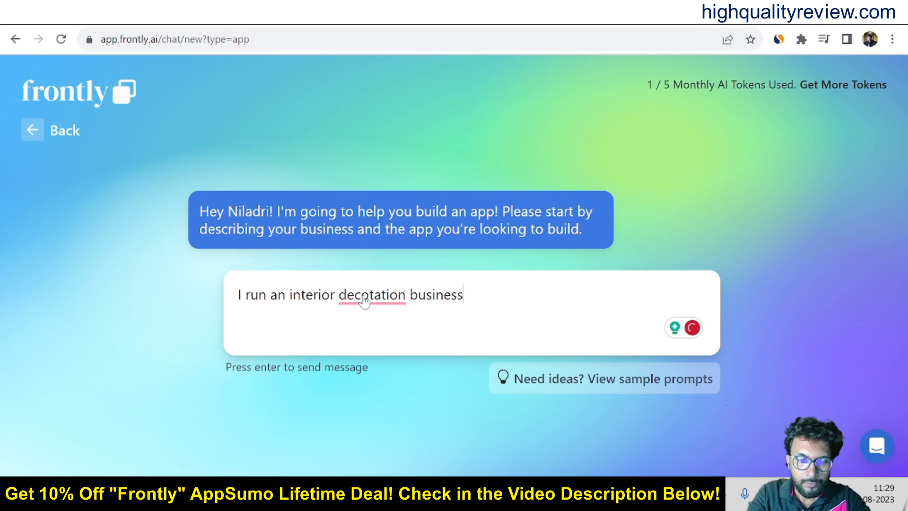
pyautogui.write('. ')
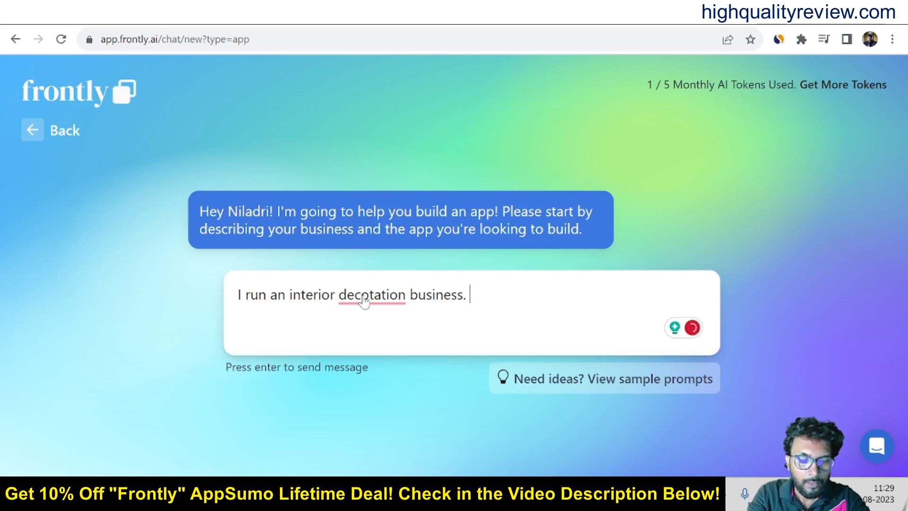
pyautogui.write('I w')
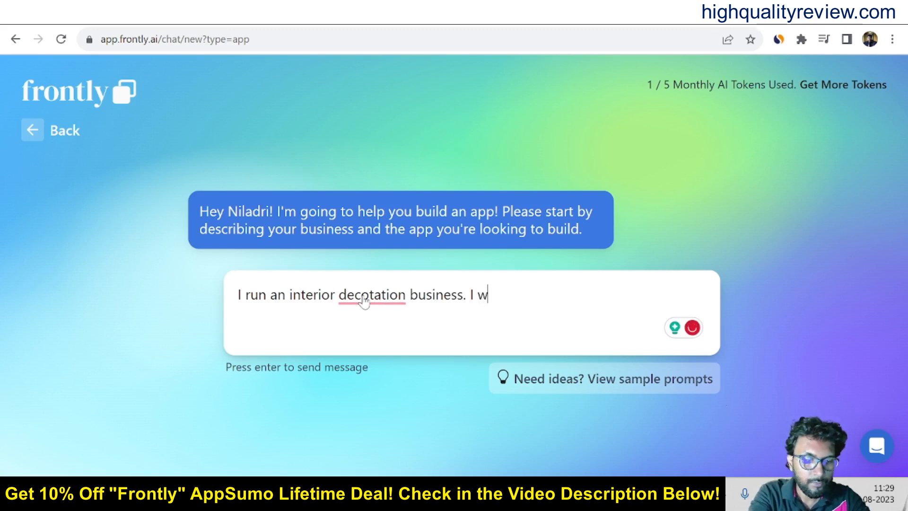
pyautogui.write('ant a')
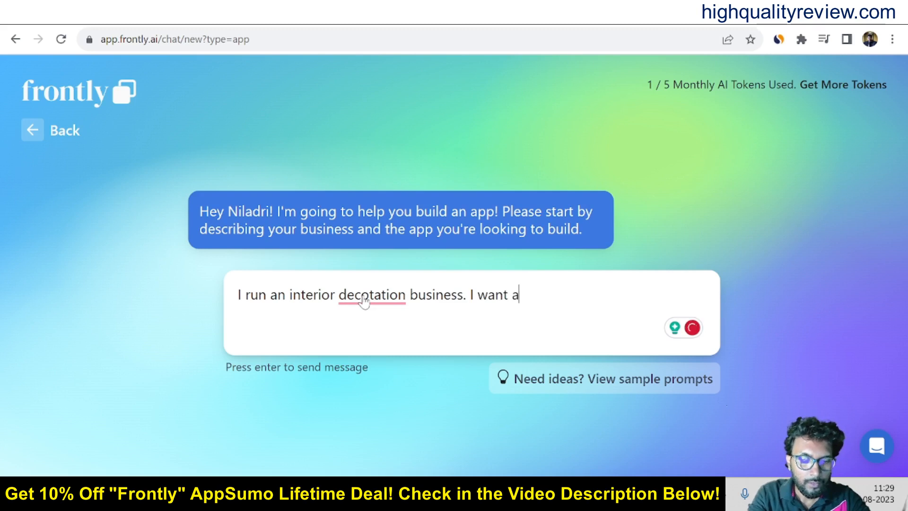
pyautogui.write('n app ')
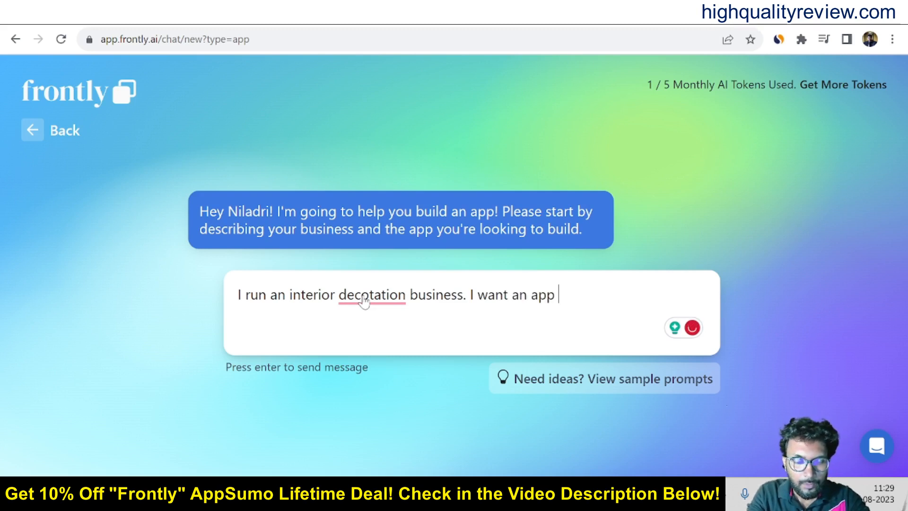
pyautogui.write('list')
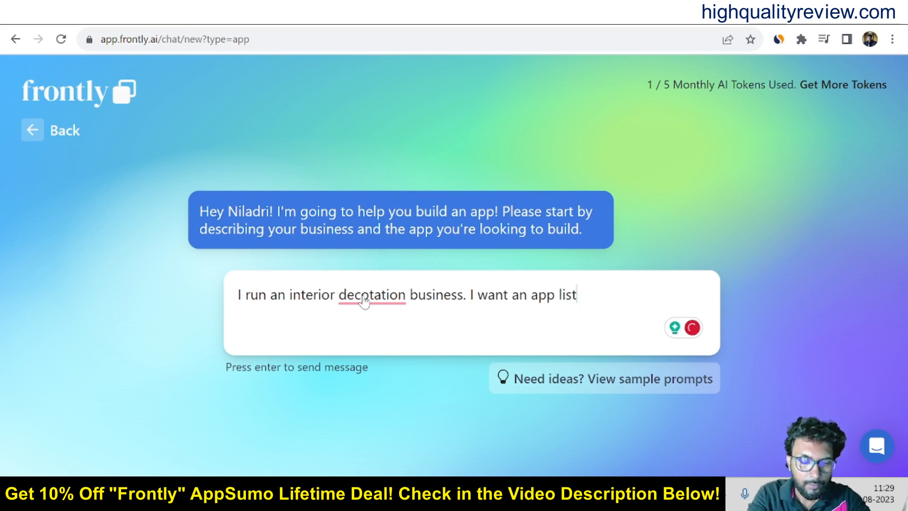
pyautogui.write('ing ')
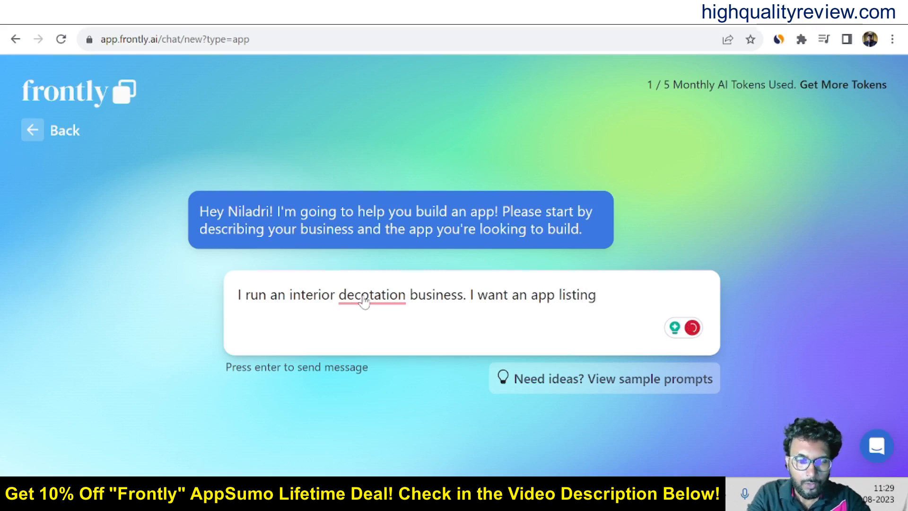
pyautogui.write('home ')
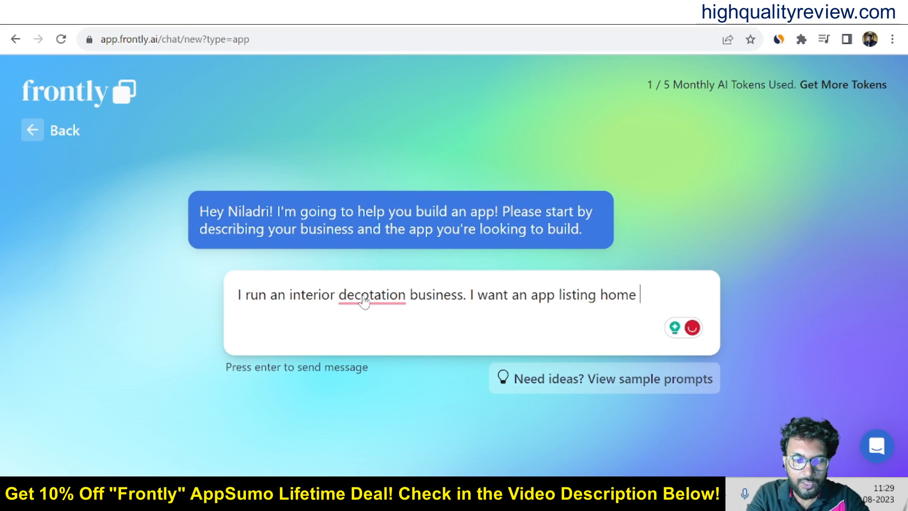
pyautogui.write('inret')
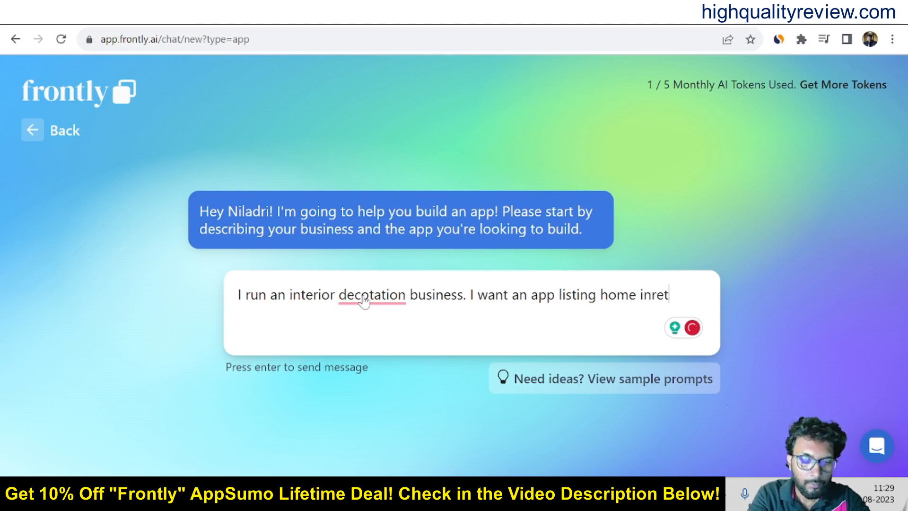
pyautogui.write('ior')
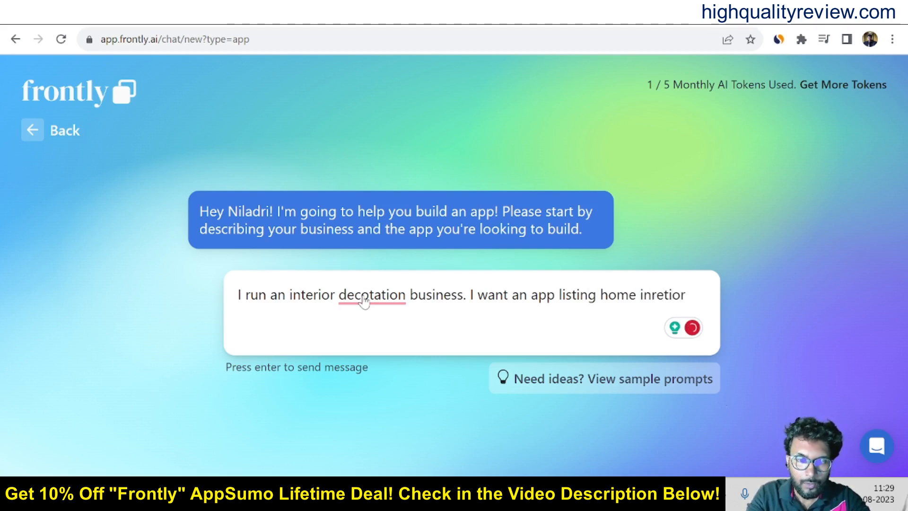
pyautogui.write(', off')
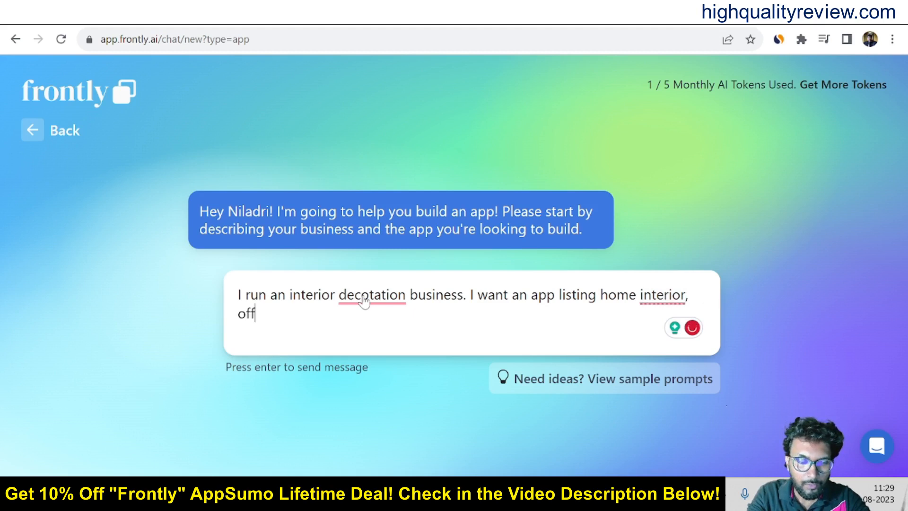
pyautogui.write('ice i')
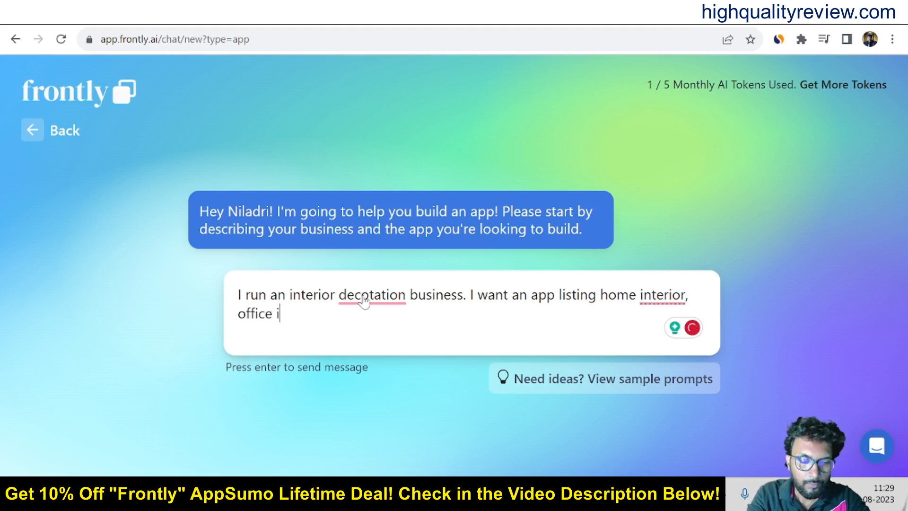
pyautogui.write('nterior, an')
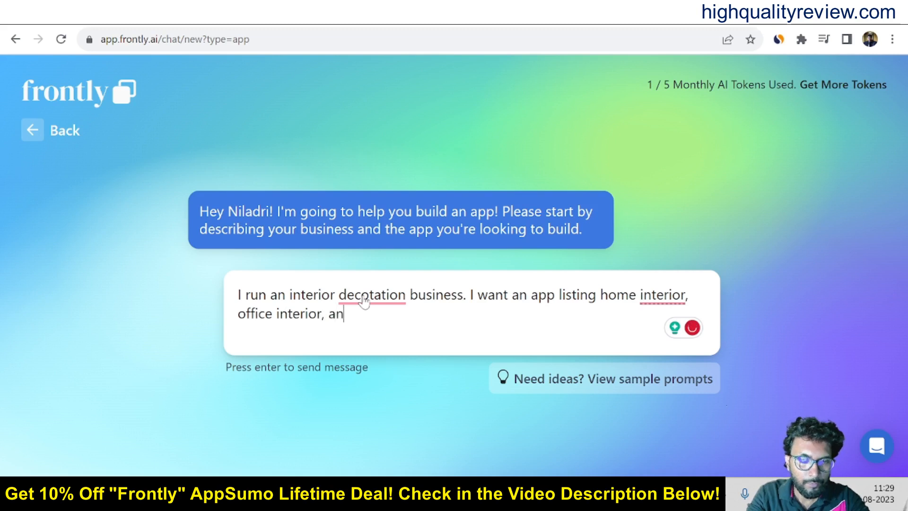
pyautogui.write('d sho')
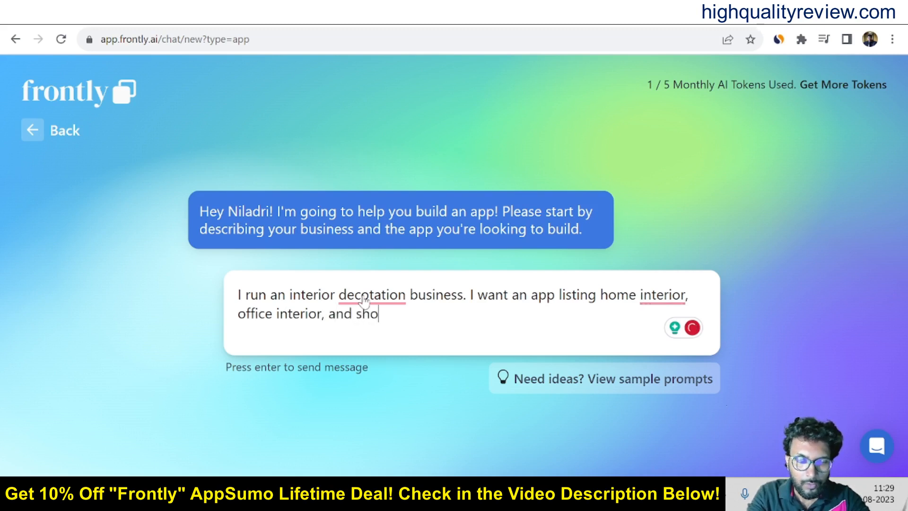
pyautogui.write('p in')
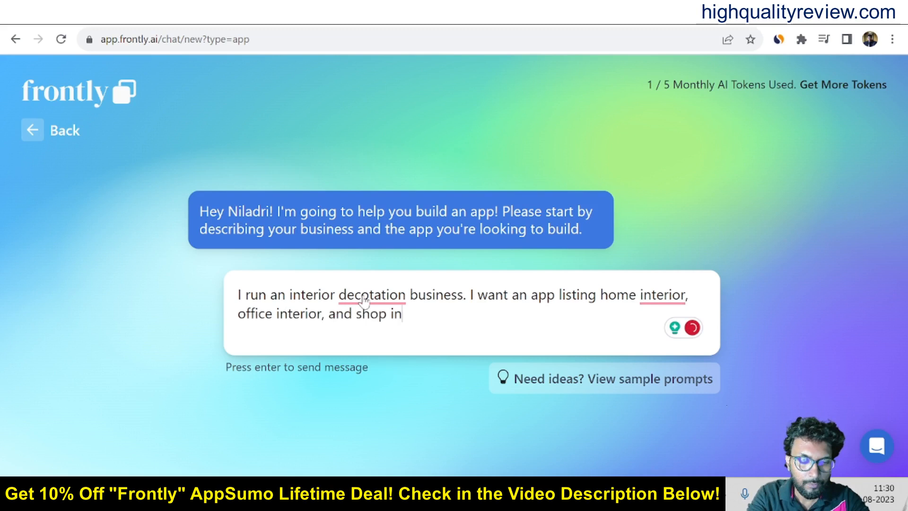
pyautogui.write('terior')
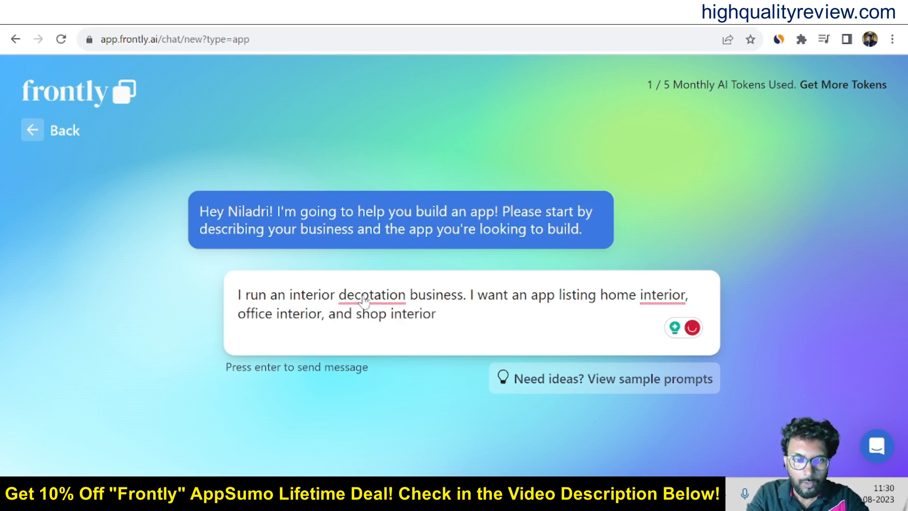
pyautogui.write('. Also, ')
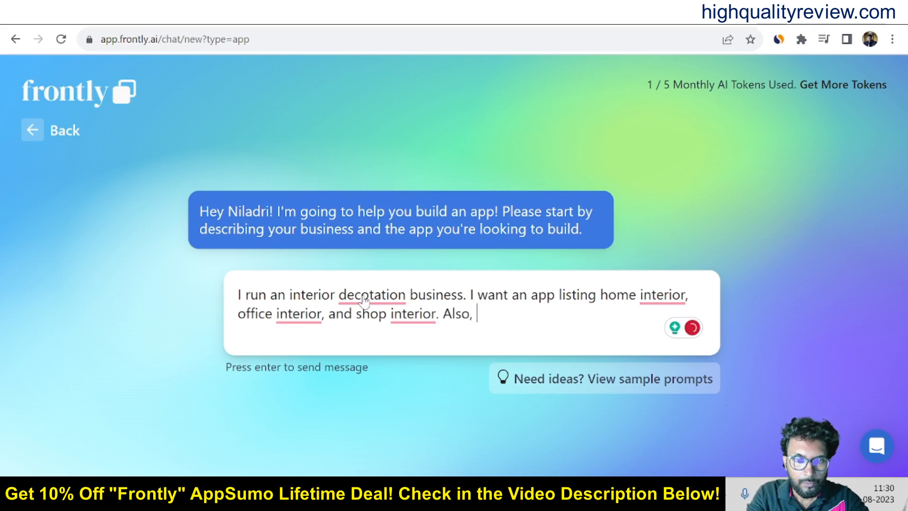
pyautogui.write('I wa')
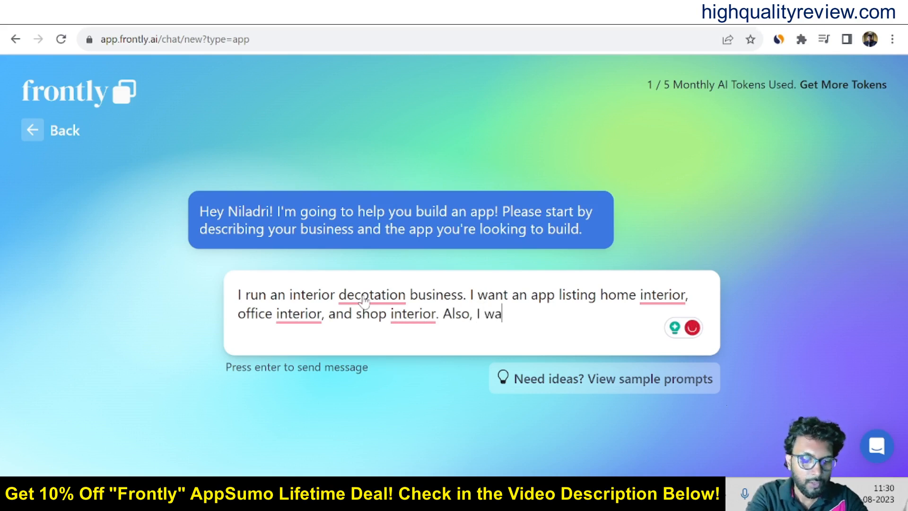
pyautogui.write('nt de')
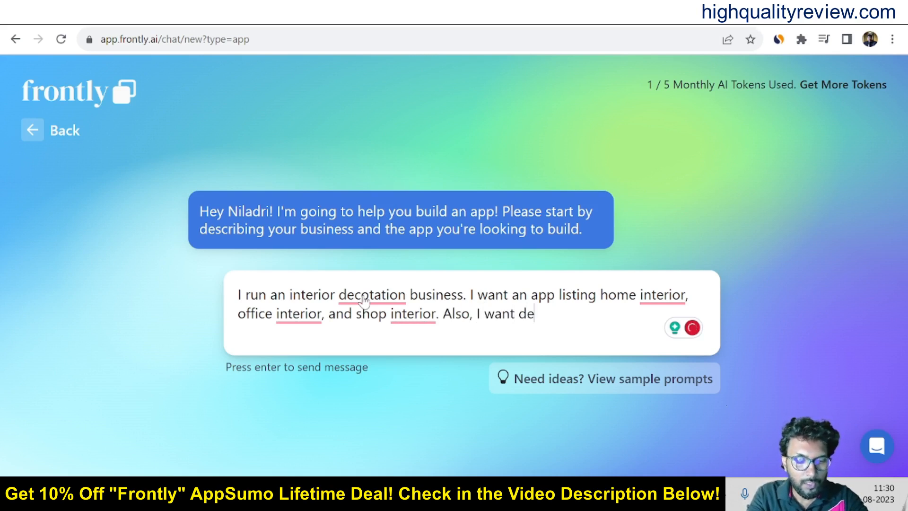
pyautogui.write('tail')
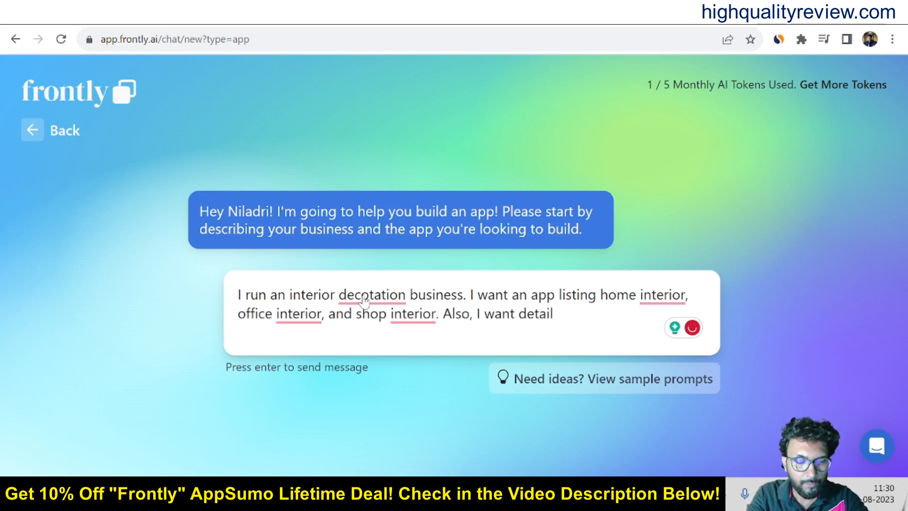
pyautogui.write(' spread')
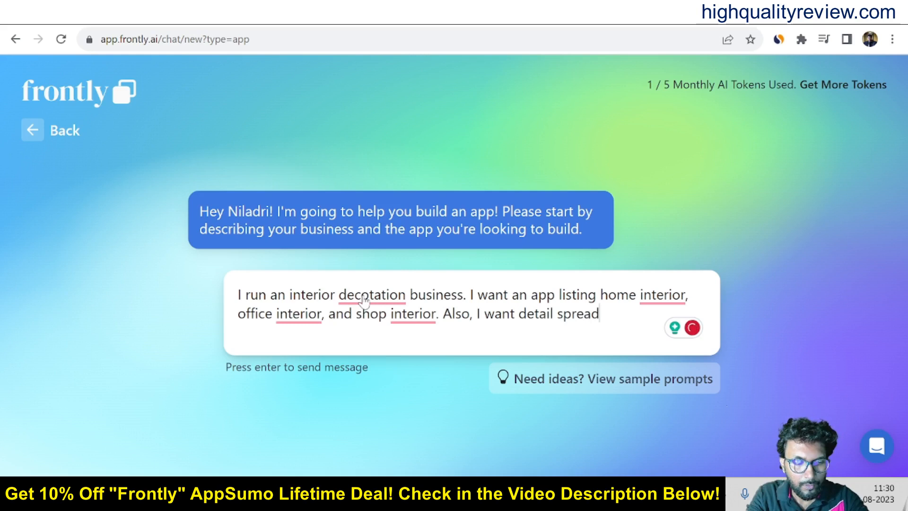
pyautogui.write('sheet')
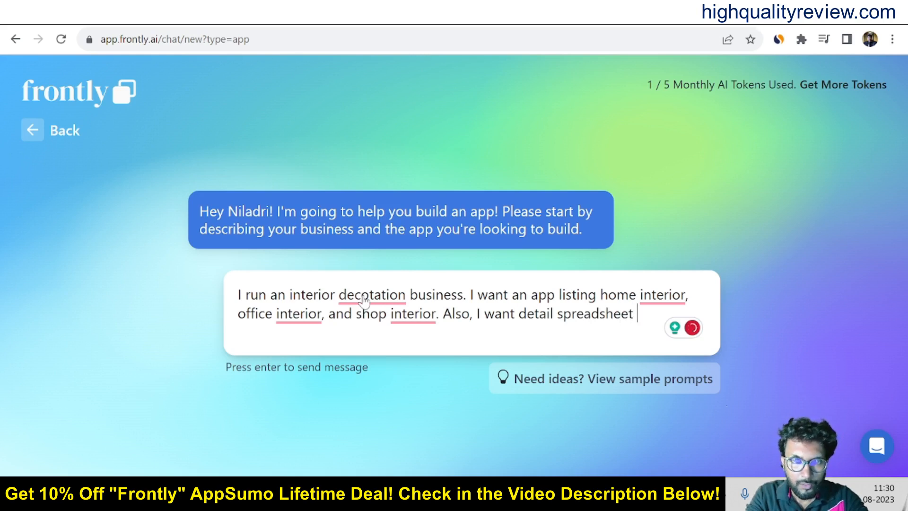
pyautogui.write('fo')
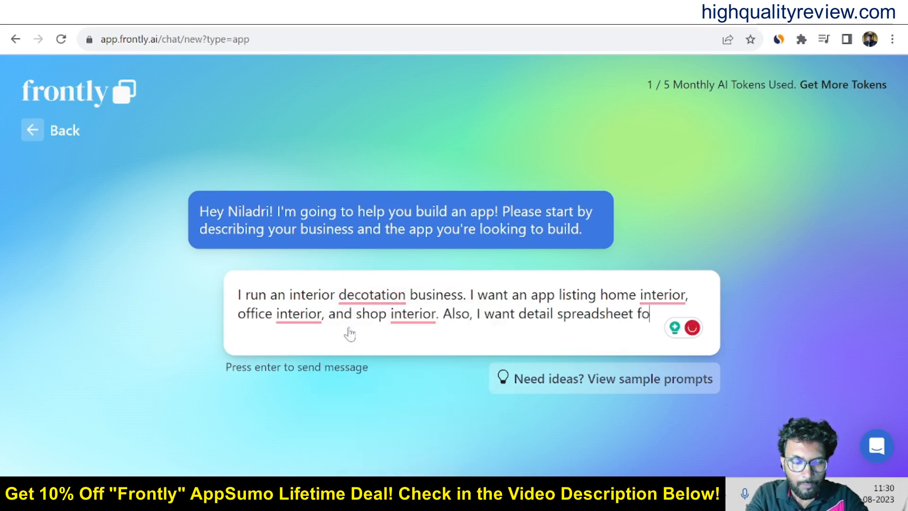
pyautogui.write('r my')
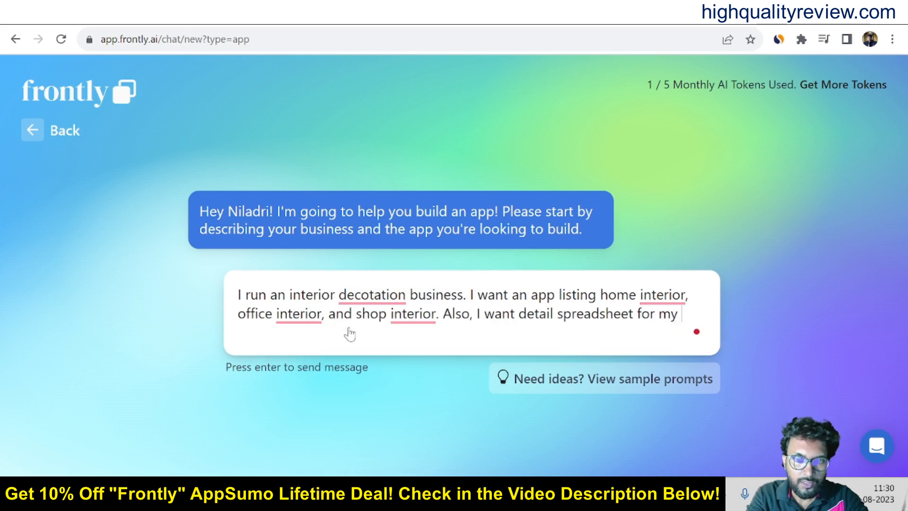
pyautogui.write(' cus')
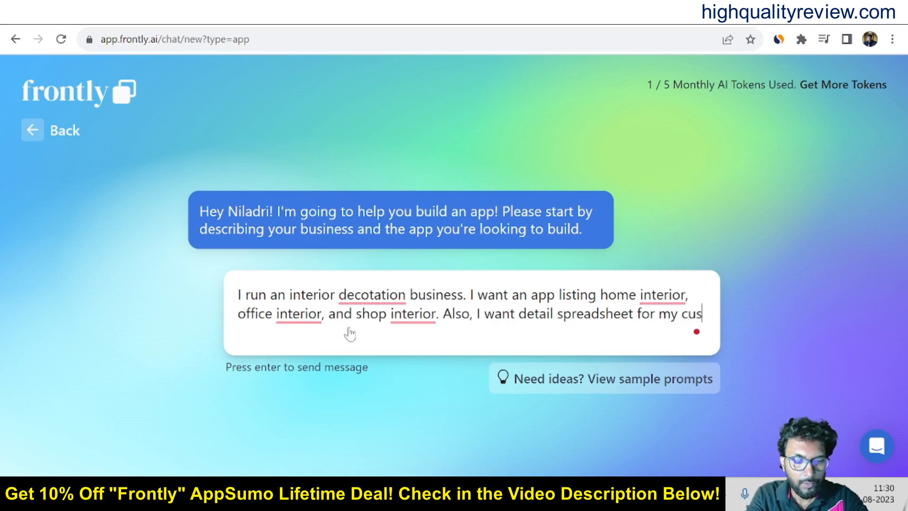
pyautogui.write('tomer ')
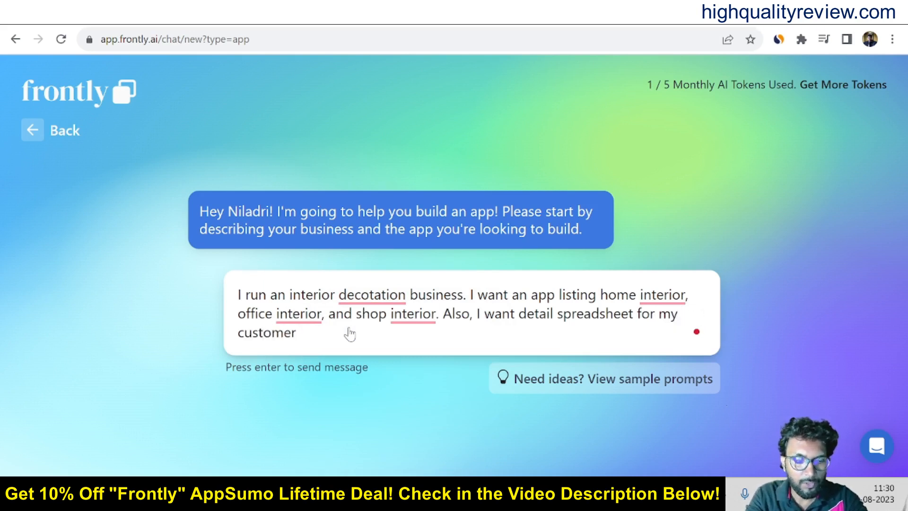
pyautogui.write('test')
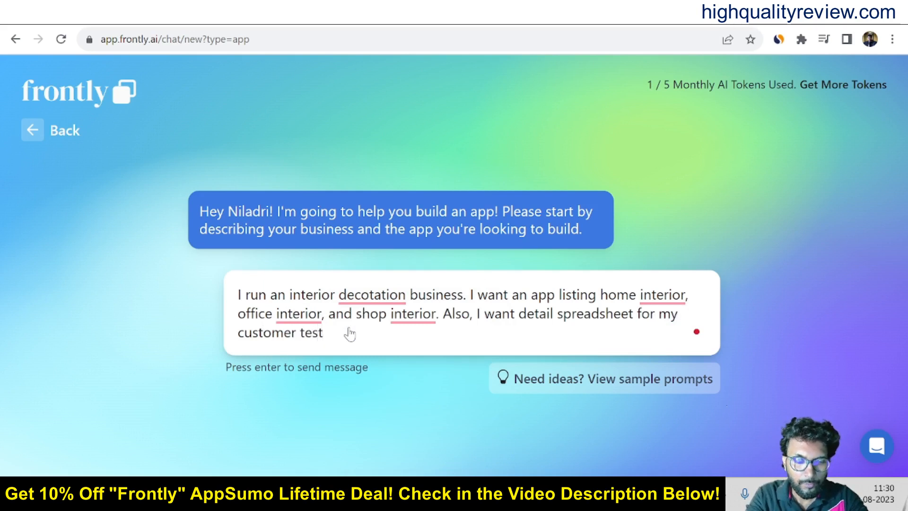
pyautogui.write('imonia')
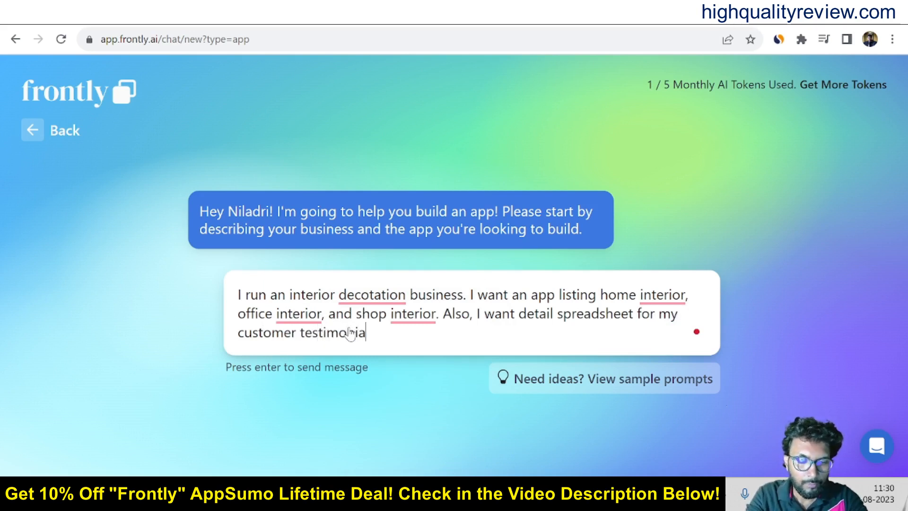
pyautogui.write('ls')
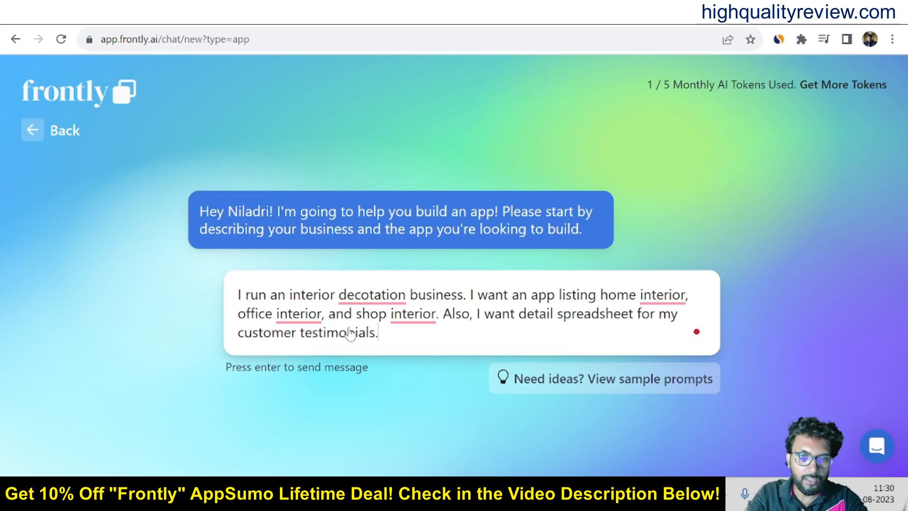
pyautogui.write('.')
# - Accept Grammarly fixes so the description reads decoration, home/office/shop interiors, and 'a detailed spreadsheet'
pyautogui.click(367, 297)
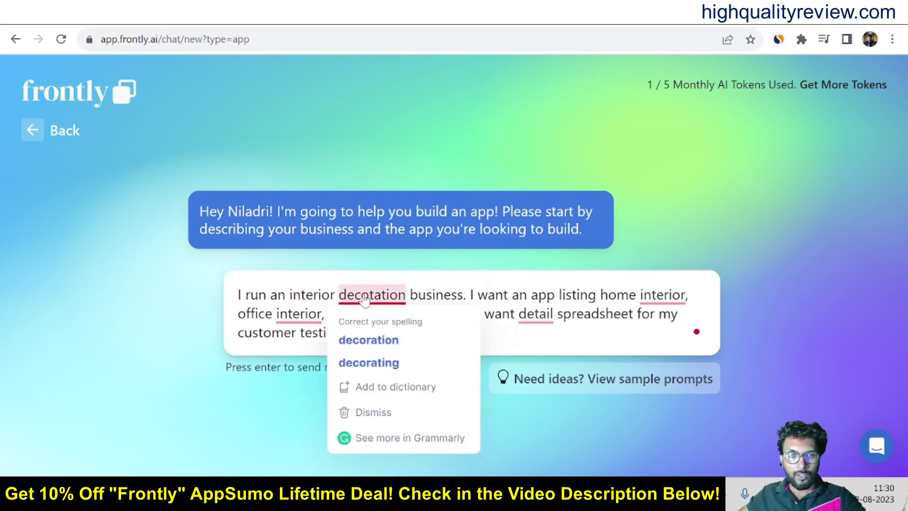
pyautogui.click(367, 343)
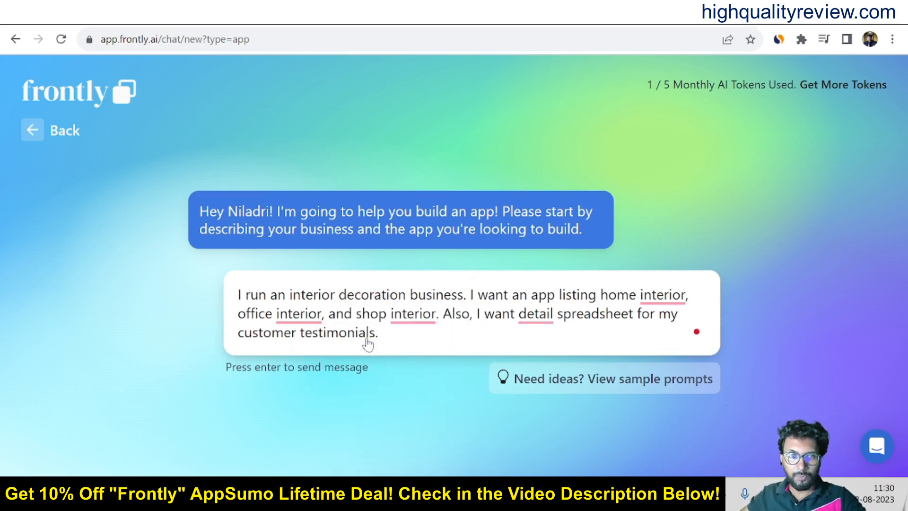
pyautogui.click(659, 297)
pyautogui.click(662, 340)
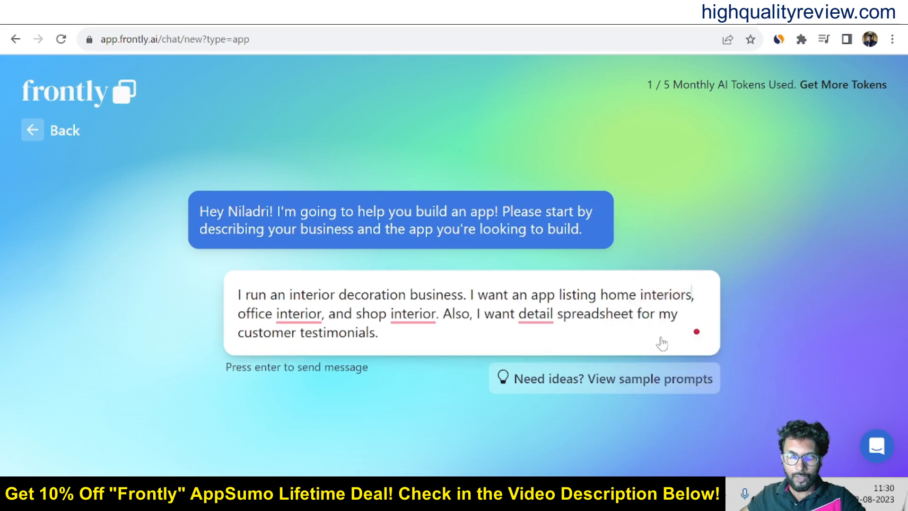
pyautogui.click(299, 315)
pyautogui.click(299, 359)
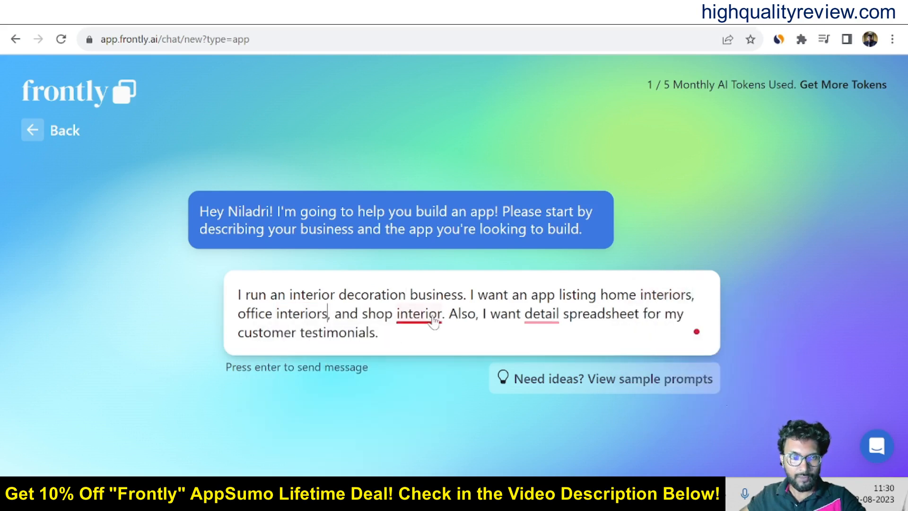
pyautogui.click(412, 314)
pyautogui.click(418, 358)
pyautogui.click(548, 314)
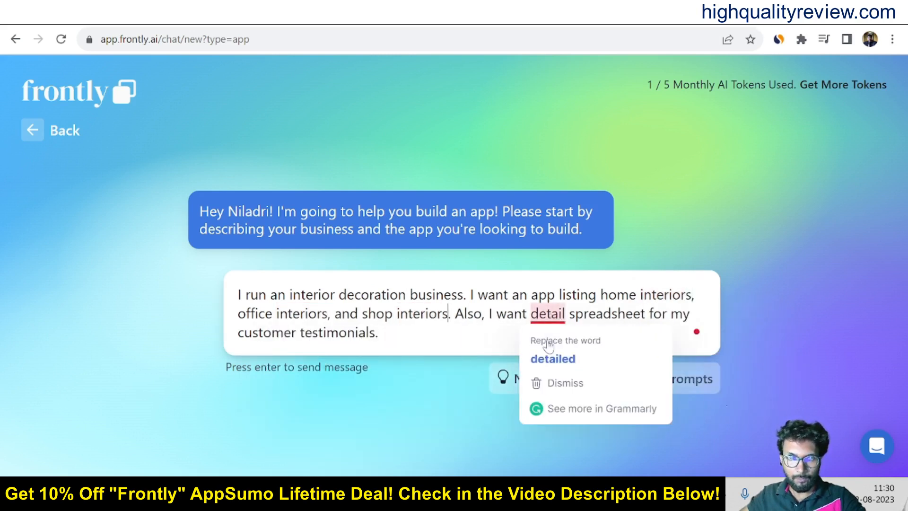
pyautogui.click(553, 359)
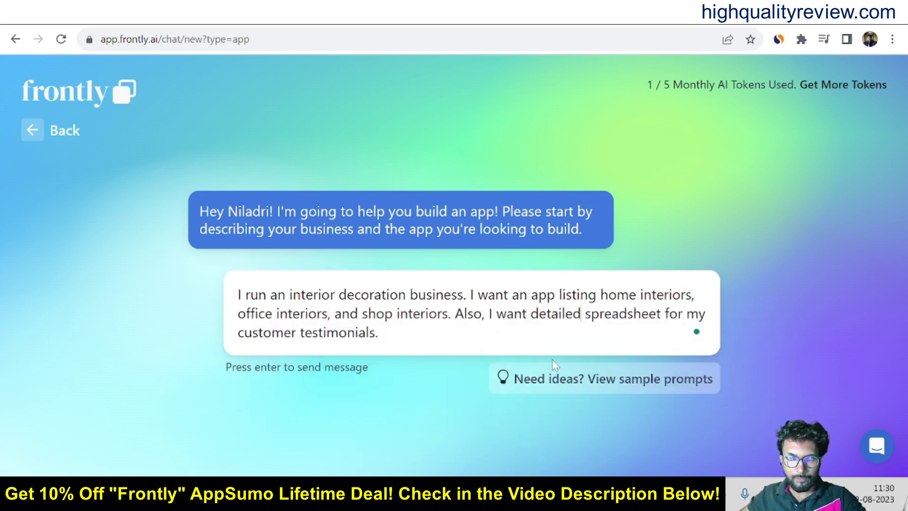
pyautogui.click(437, 348)
pyautogui.write('a')
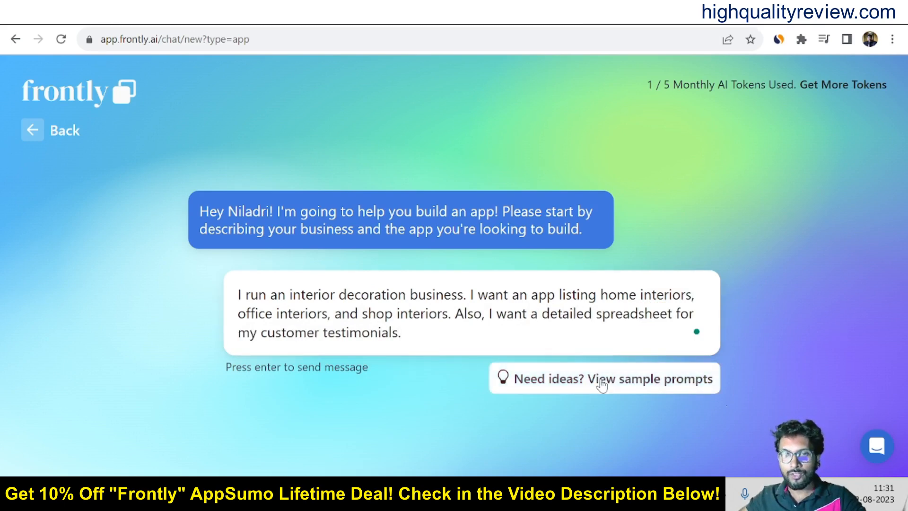
pyautogui.click(547, 384)
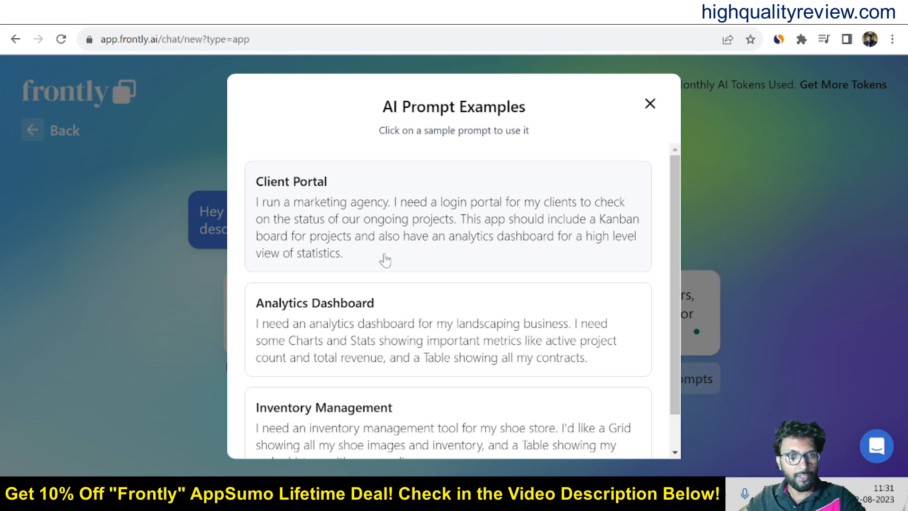
pyautogui.scroll(-1, 437, 309)
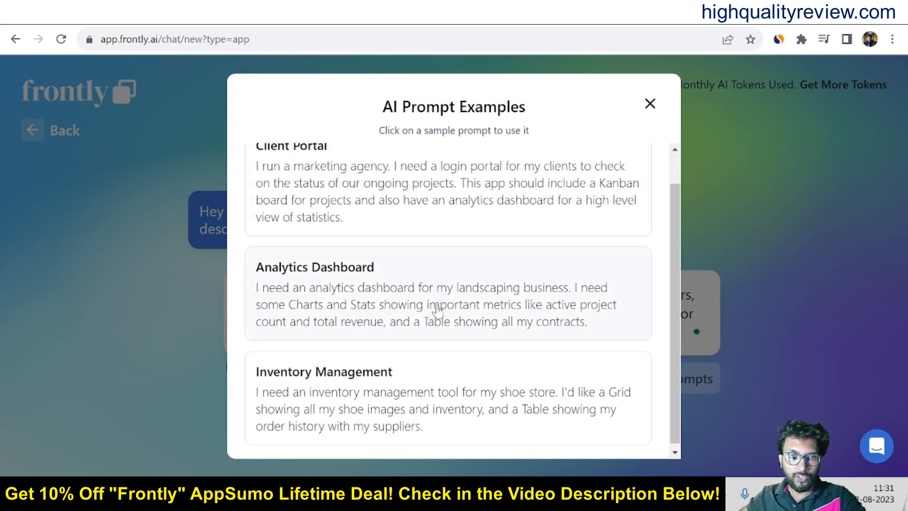
pyautogui.scroll(1, 437, 308)
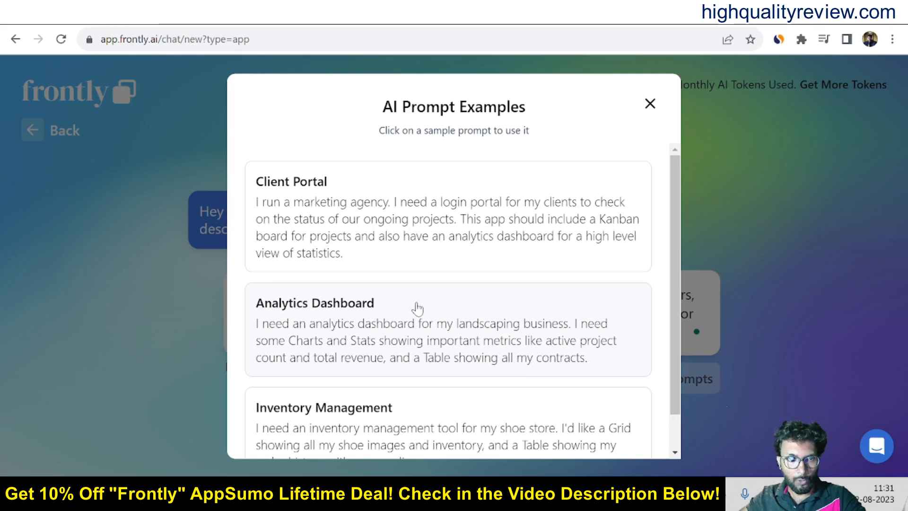
pyautogui.scroll(-1, 417, 306)
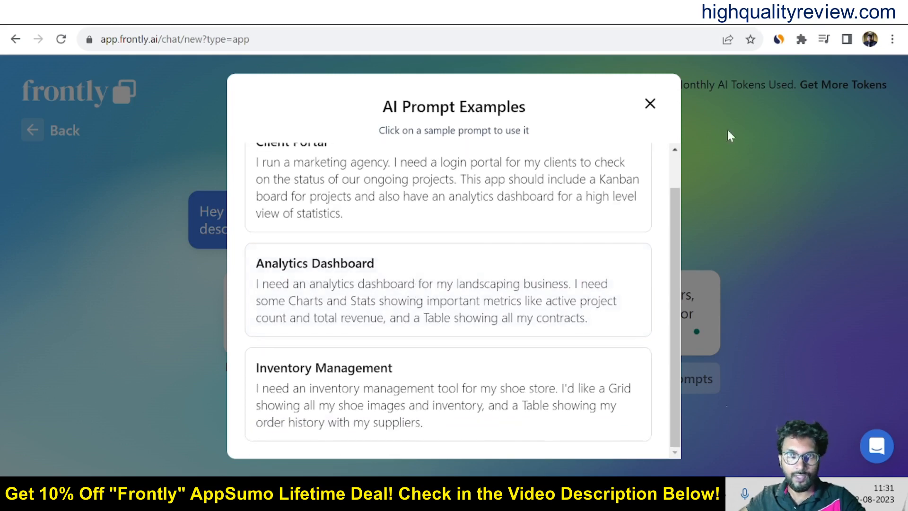
pyautogui.click(650, 104)
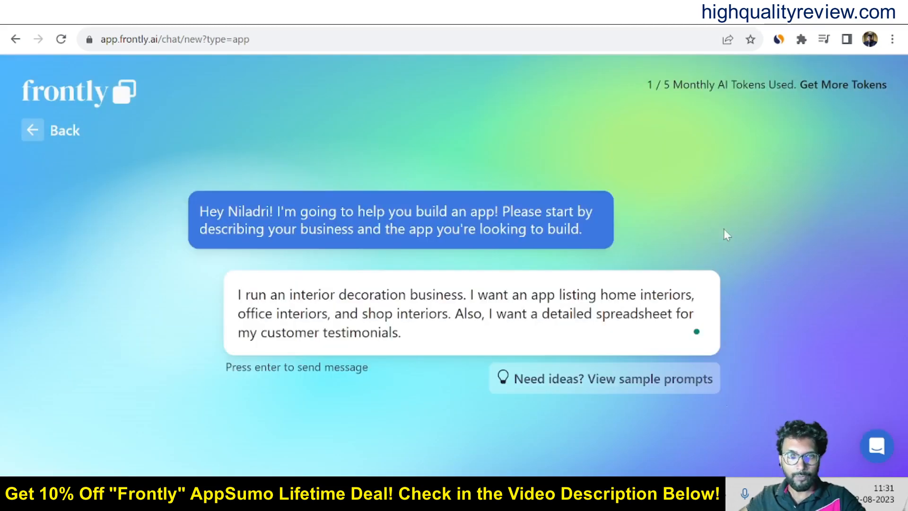
# - Send the description to generate the app, then preview Office, Shop and Home Interiors pages
pyautogui.press('Return')
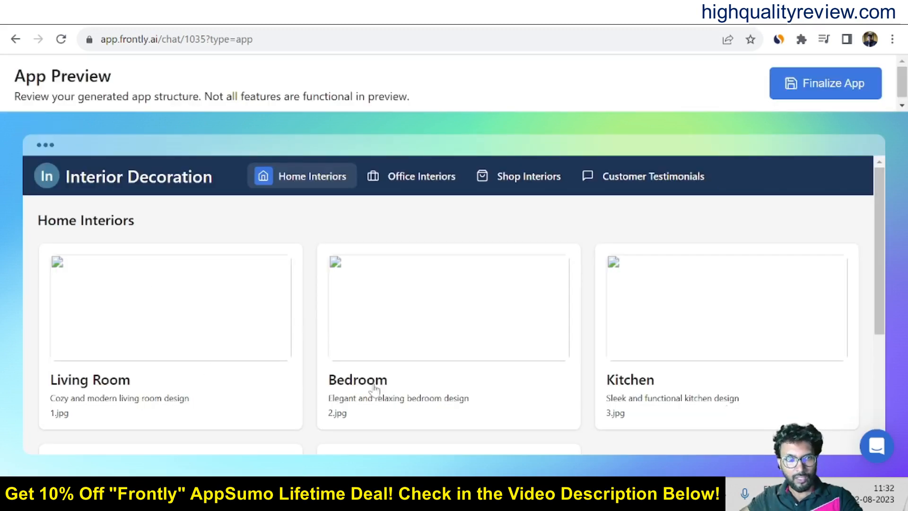
pyautogui.click(423, 178)
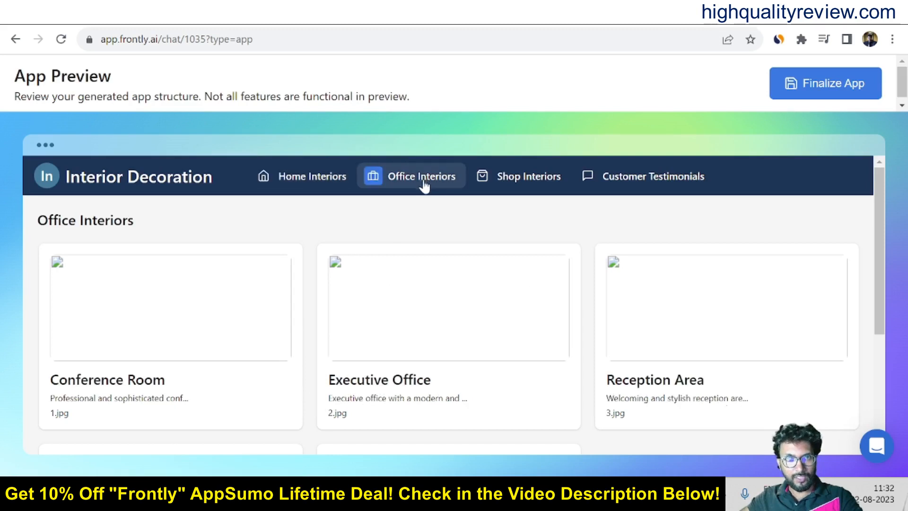
pyautogui.click(521, 183)
pyautogui.click(315, 178)
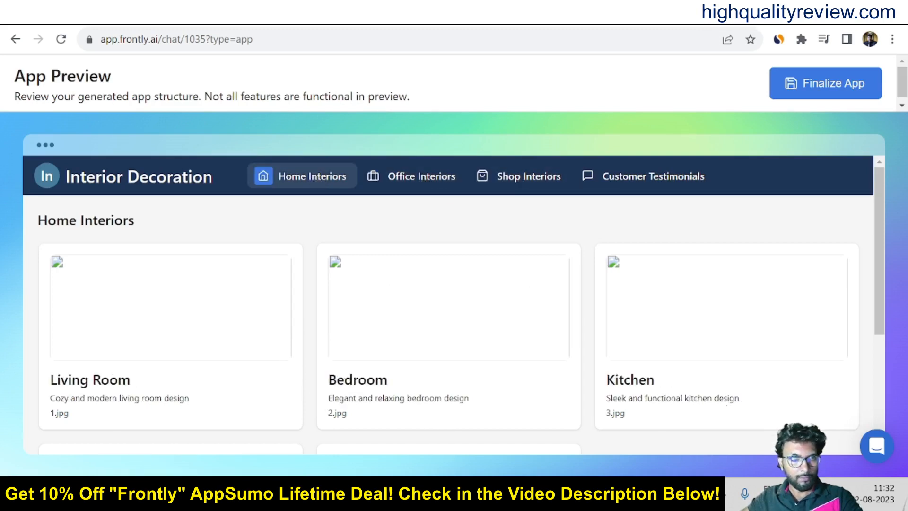
# - Reload the preview and review Office Interiors, Shop Interiors and Customer Testimonials
pyautogui.press('F5')
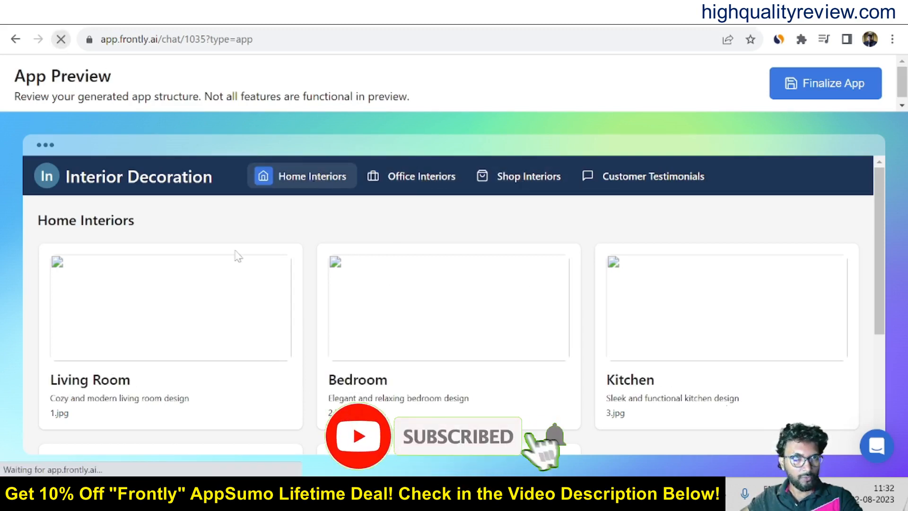
pyautogui.click(411, 177)
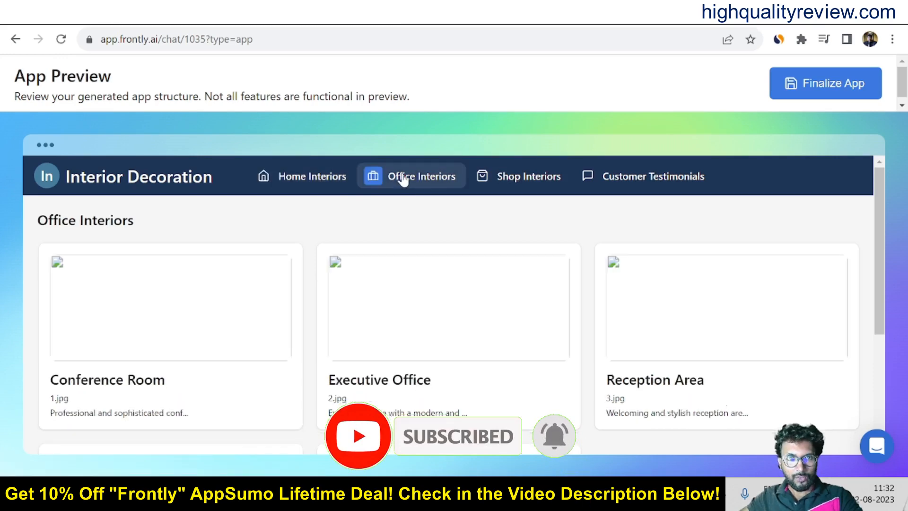
pyautogui.click(527, 179)
pyautogui.click(633, 182)
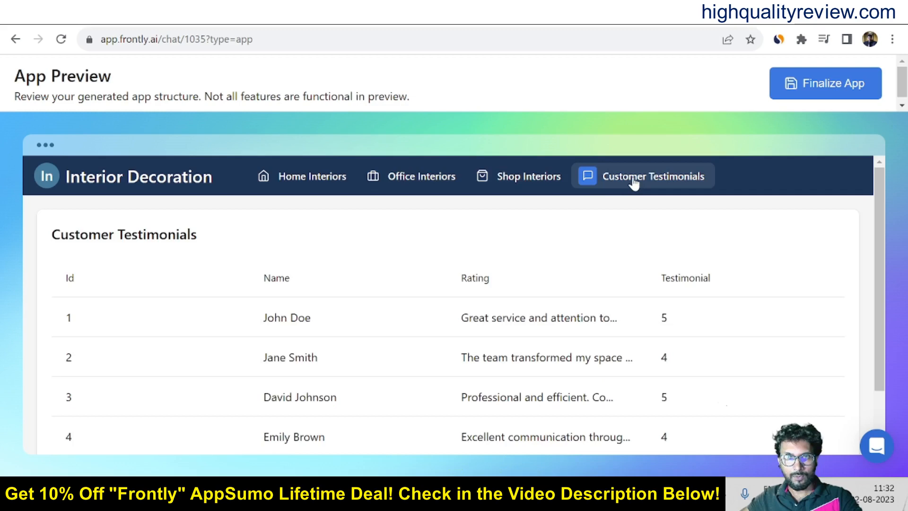
pyautogui.scroll(-3, 341, 326)
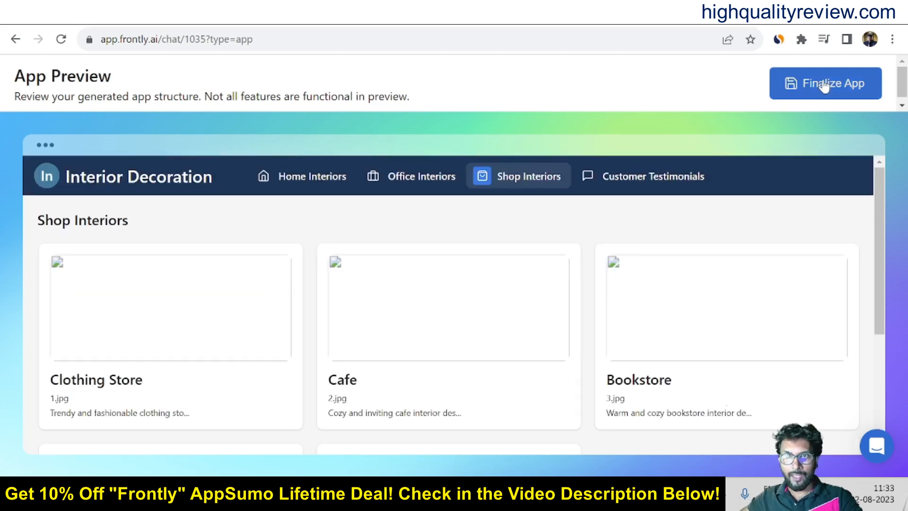
# - Finalize the generated Interior Decoration app from the App Preview header
pyautogui.click(824, 83)
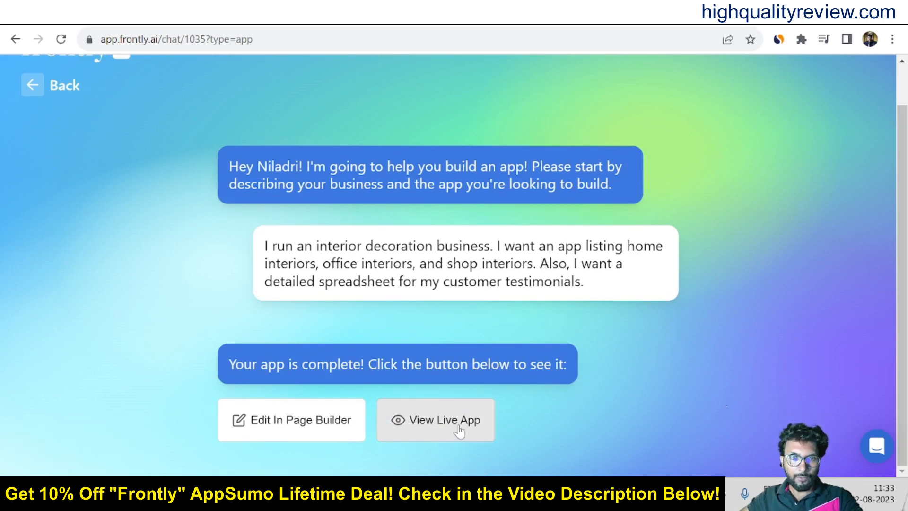
pyautogui.click(436, 429)
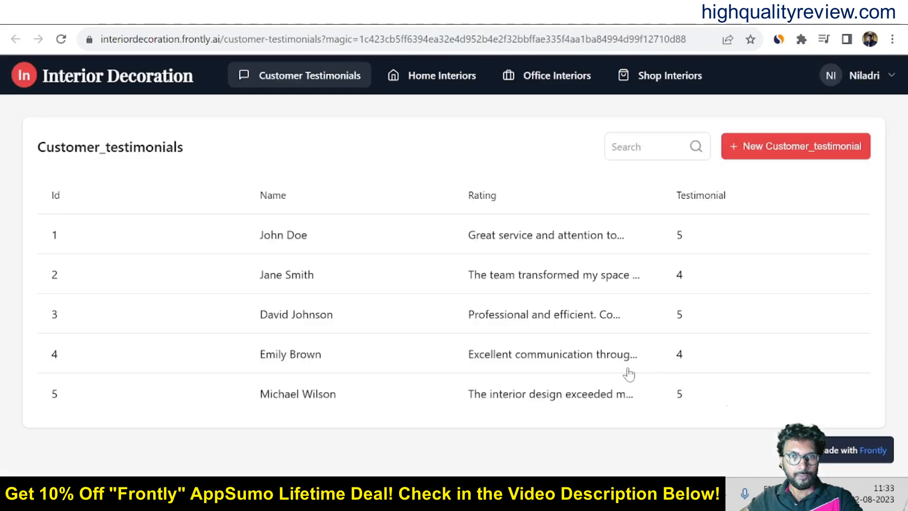
pyautogui.click(441, 75)
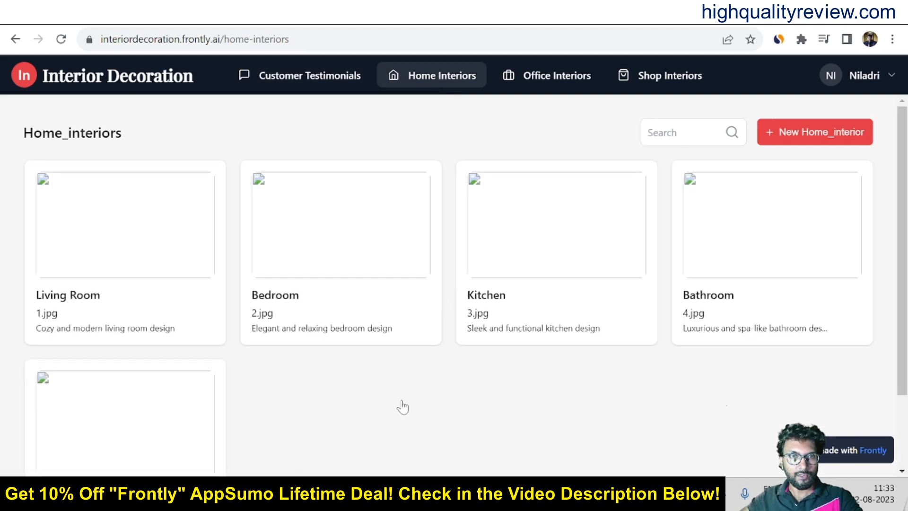
pyautogui.click(546, 75)
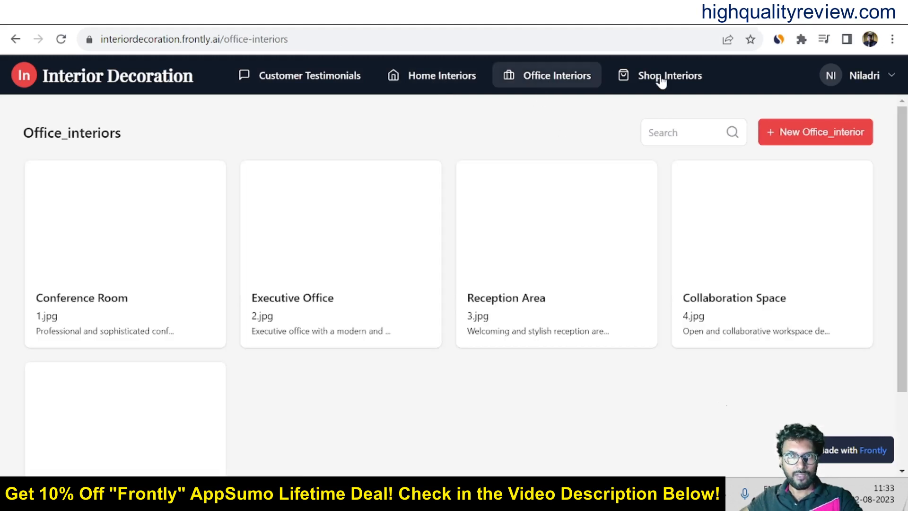
pyautogui.click(662, 78)
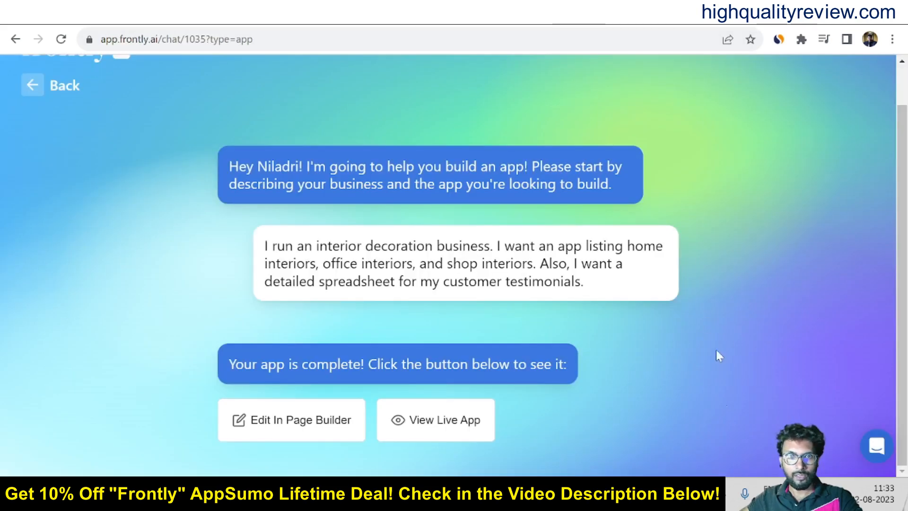
# - Edit the app in the page builder, then return to the overview of app pages
pyautogui.click(280, 419)
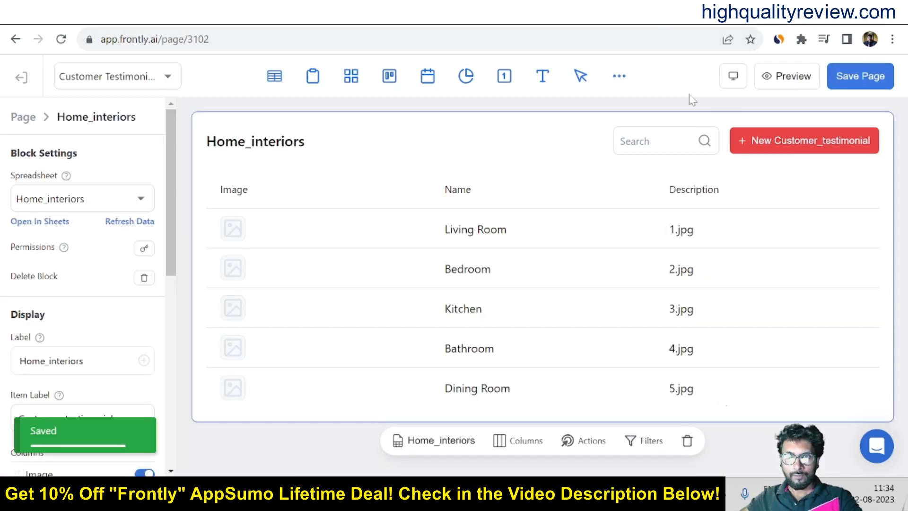
pyautogui.click(22, 116)
# - From Apps, enter the Interior Decoration app and view its connected Google Sheets
pyautogui.click(48, 129)
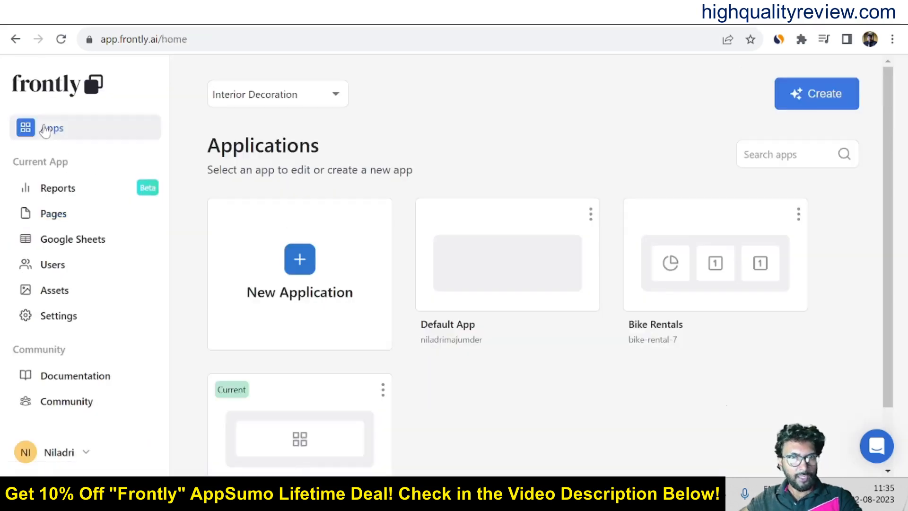
pyautogui.scroll(-1, 617, 409)
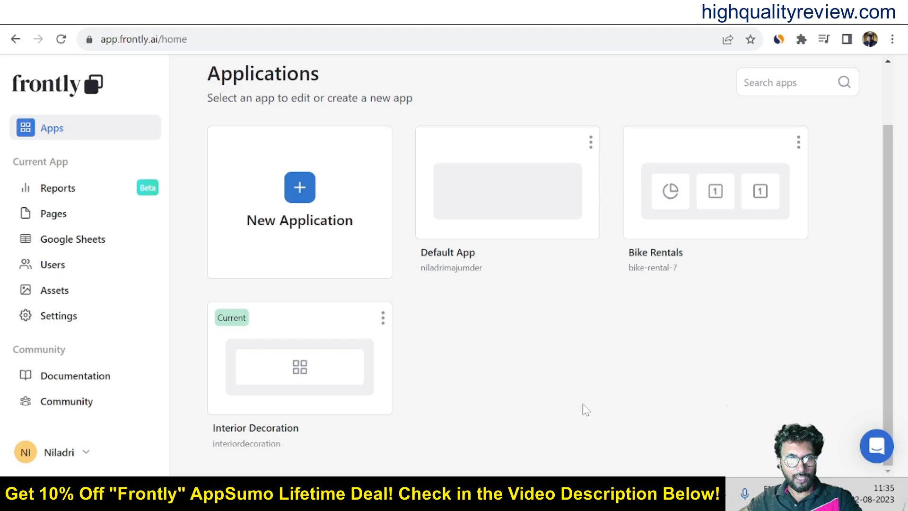
pyautogui.click(285, 367)
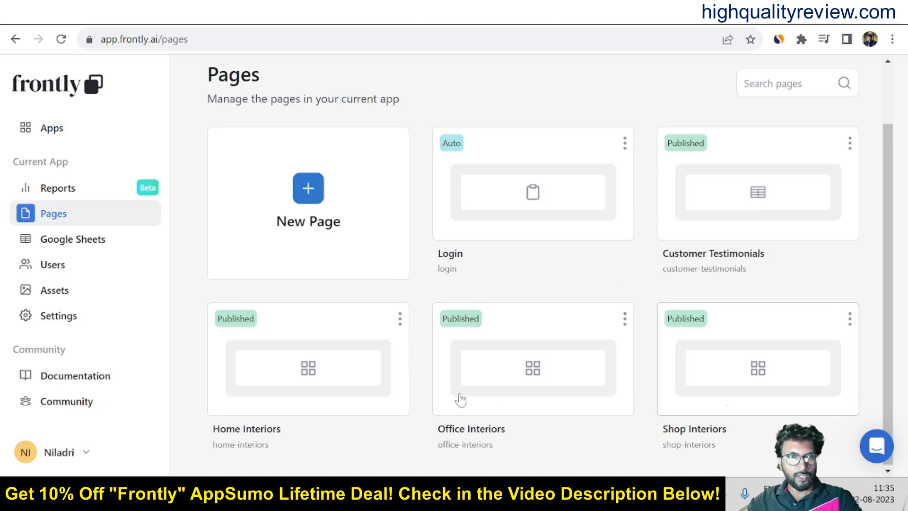
pyautogui.click(73, 243)
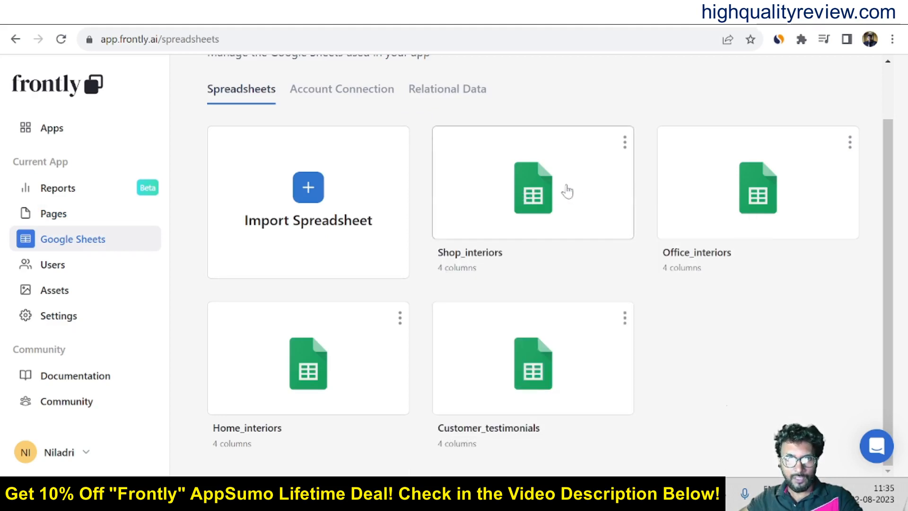
# - Open the Shop_interiors sheet and fill row 7 with id 6 and name Saloon interior
pyautogui.click(526, 193)
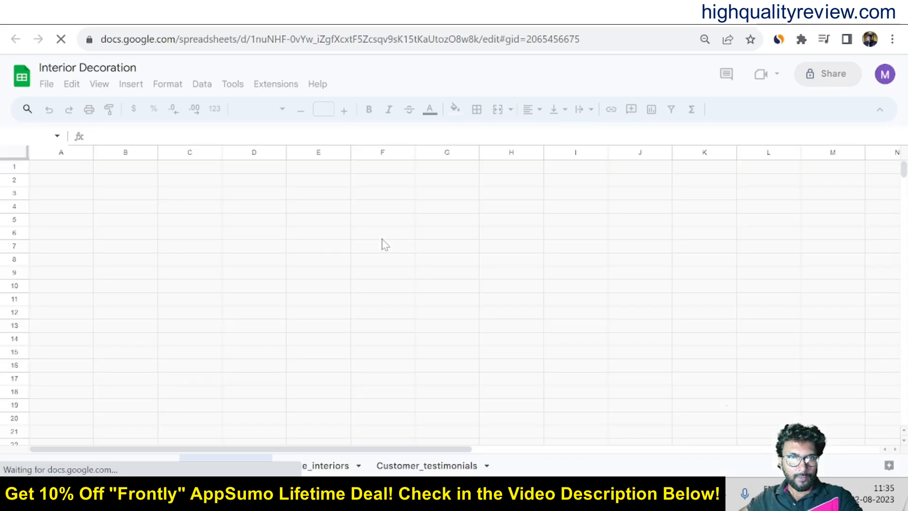
pyautogui.click(79, 273)
pyautogui.click(80, 246)
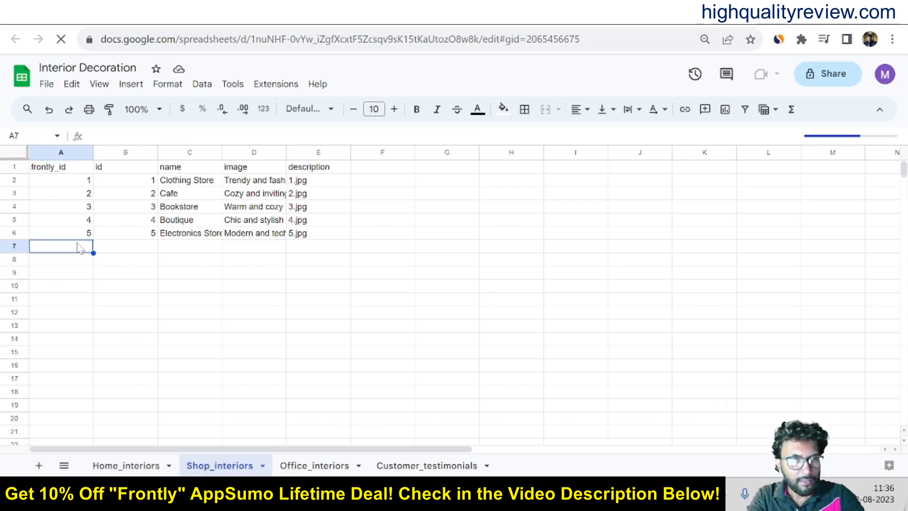
pyautogui.write('6')
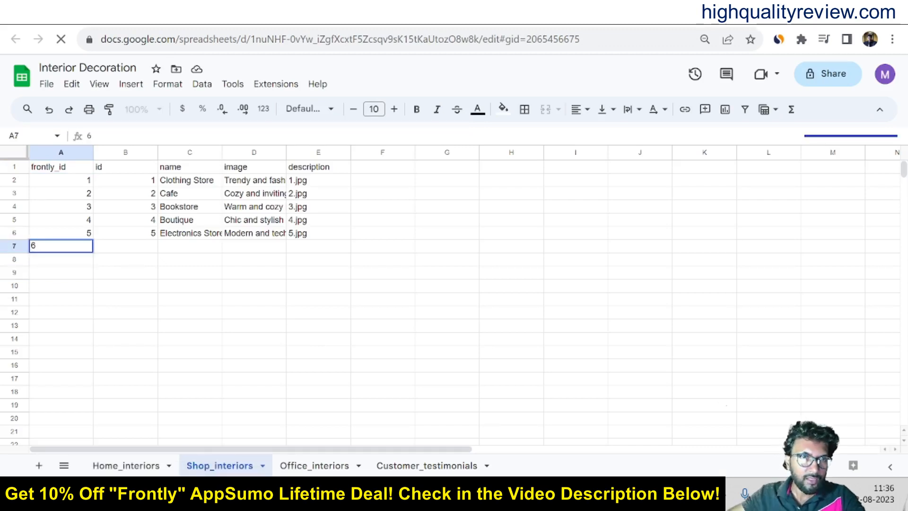
pyautogui.click(129, 252)
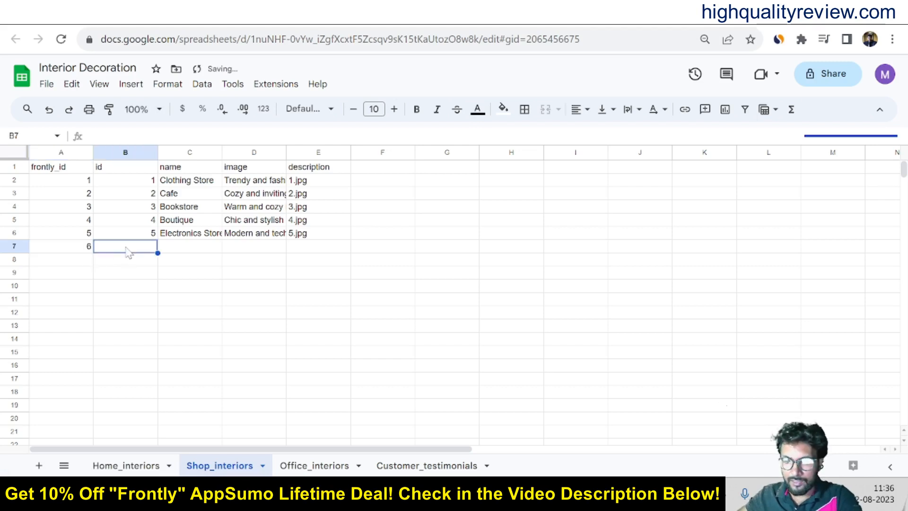
pyautogui.write('6')
pyautogui.click(181, 249)
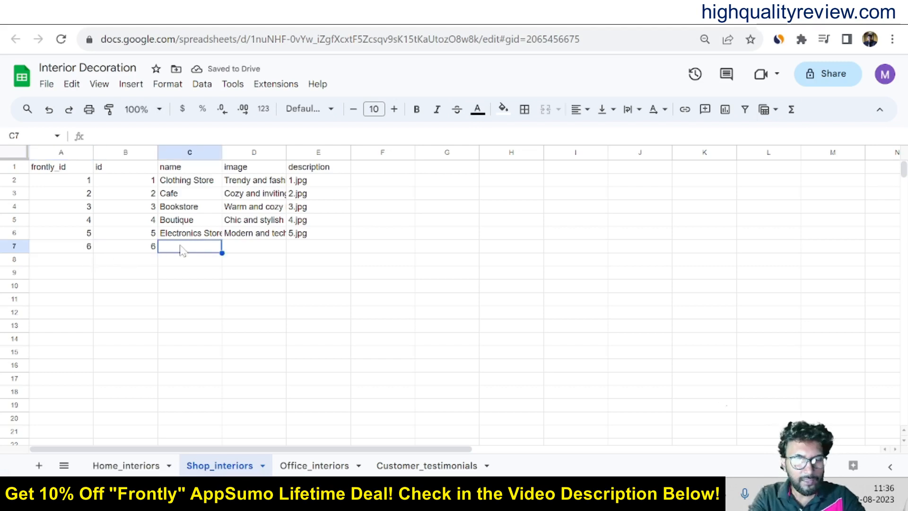
pyautogui.write('Saloon in')
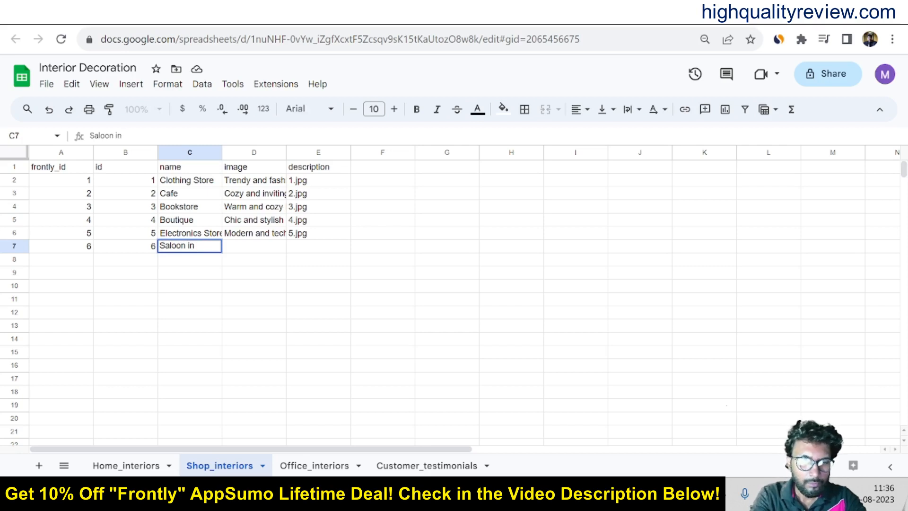
pyautogui.write('terior')
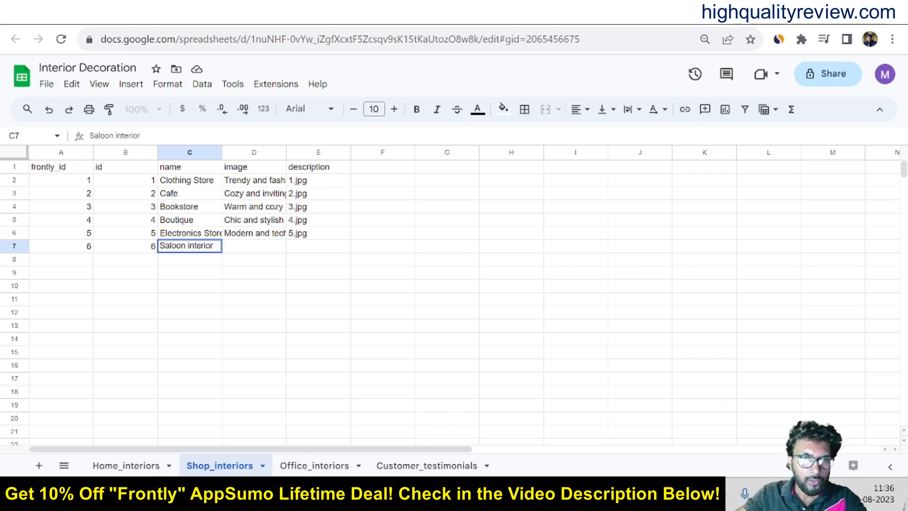
pyautogui.click(239, 251)
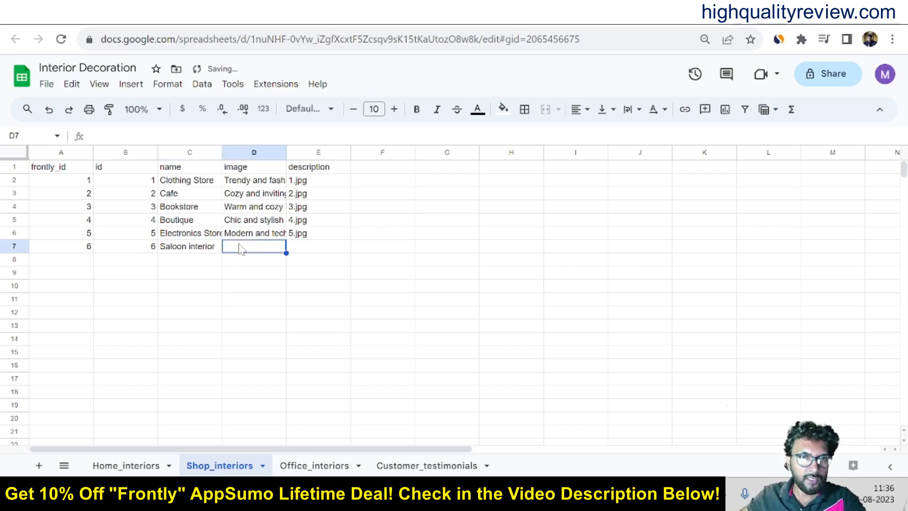
# - Copy the cafe description from D3 into D7 and 5.jpg from E6 into E7
pyautogui.click(249, 195)
pyautogui.hotkey('ctrl', 'c')
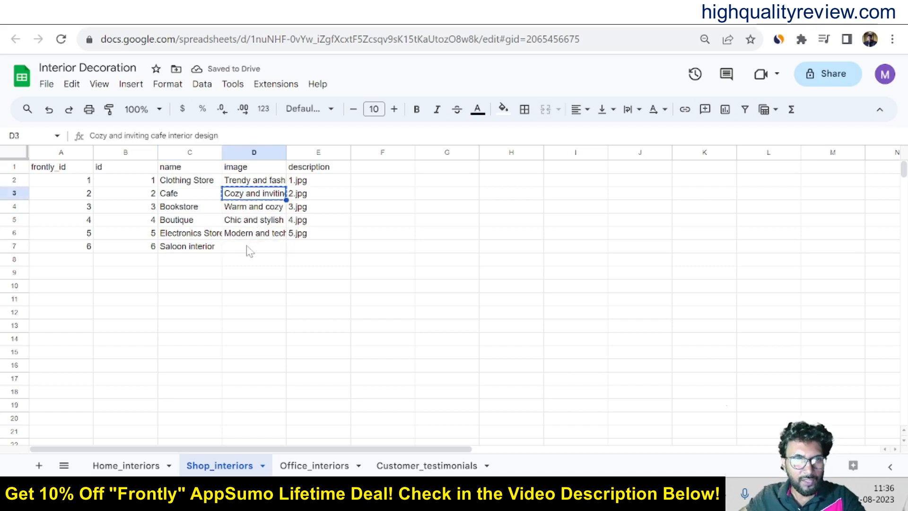
pyautogui.click(243, 248)
pyautogui.hotkey('ctrl', 'v')
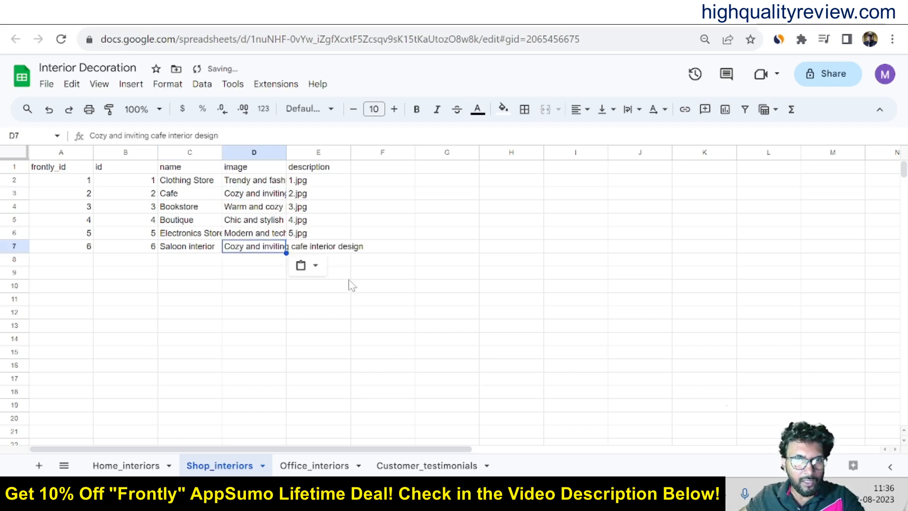
pyautogui.click(373, 312)
pyautogui.click(328, 250)
pyautogui.click(318, 234)
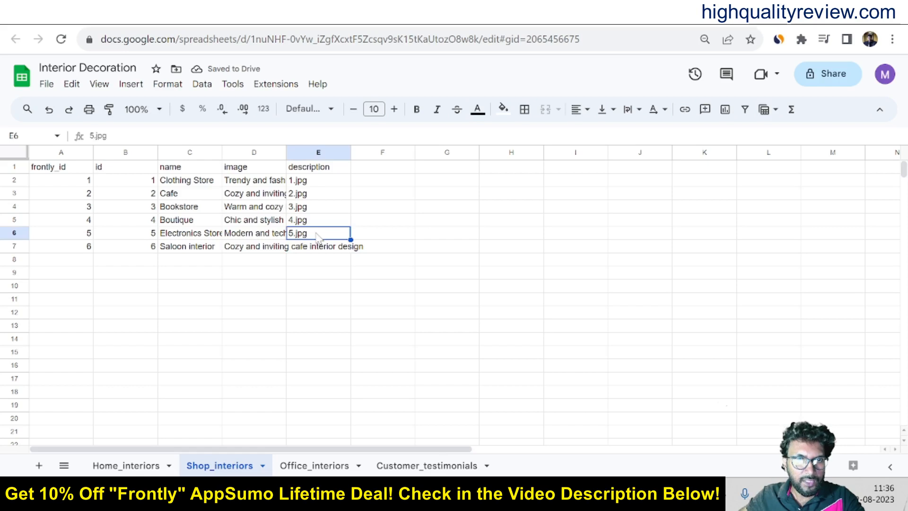
pyautogui.hotkey('ctrl', 'c')
pyautogui.click(318, 253)
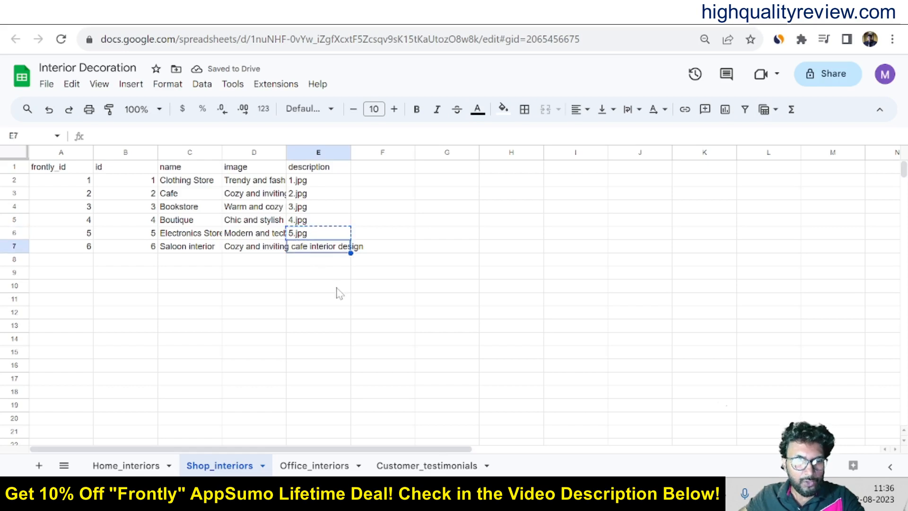
pyautogui.hotkey('ctrl', 'v')
pyautogui.click(337, 298)
# - Preview the Interior Decoration app's Shop Interiors page to see the Saloon interior card, then return to Pages
pyautogui.hotkey('ctrl', 'Tab')
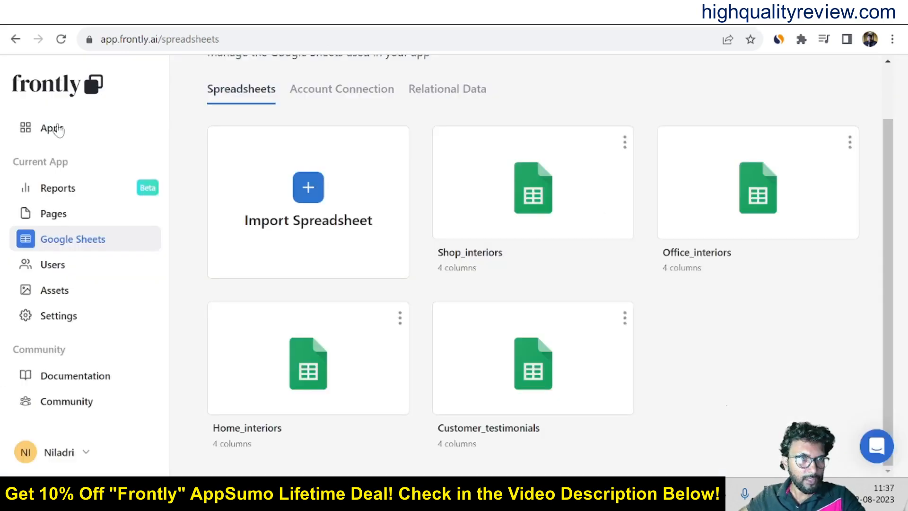
pyautogui.click(51, 128)
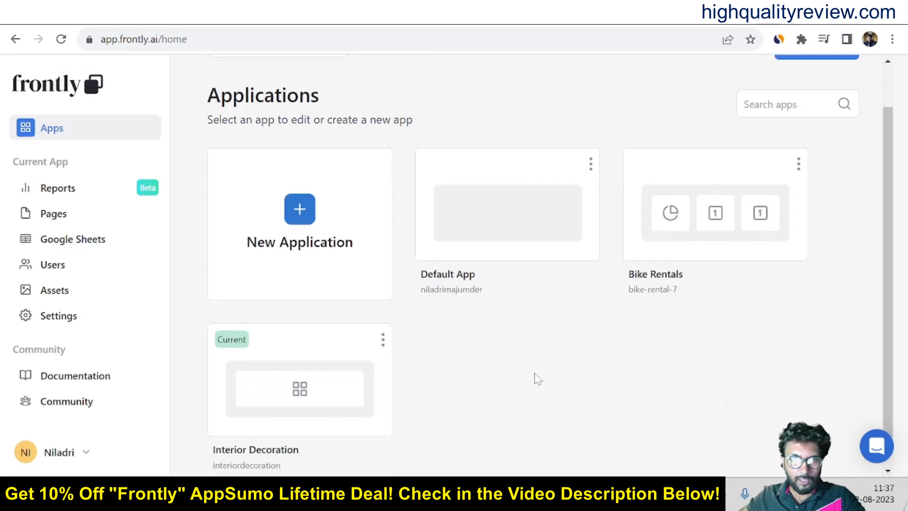
pyautogui.click(291, 384)
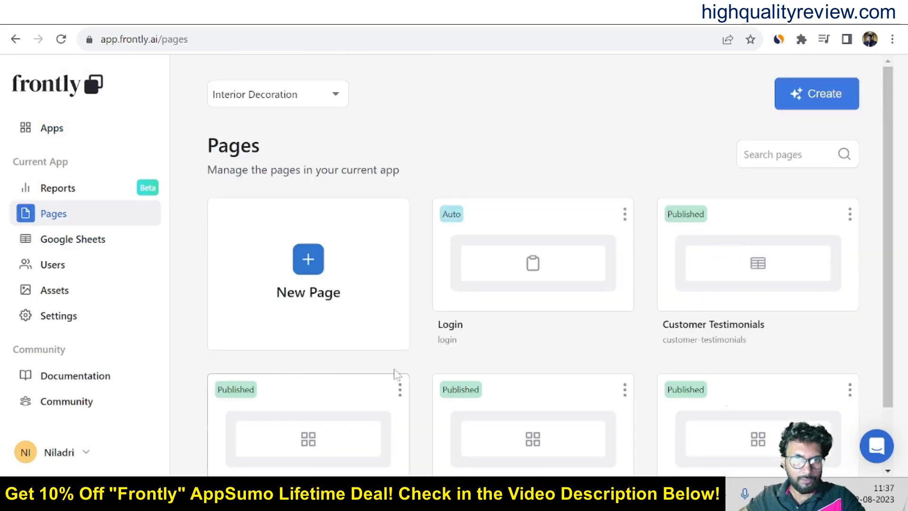
pyautogui.scroll(-2, 525, 355)
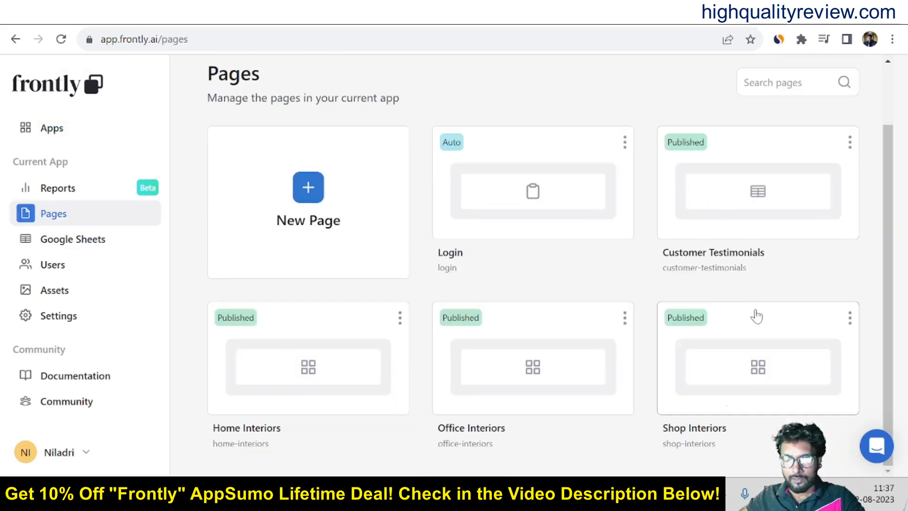
pyautogui.click(729, 371)
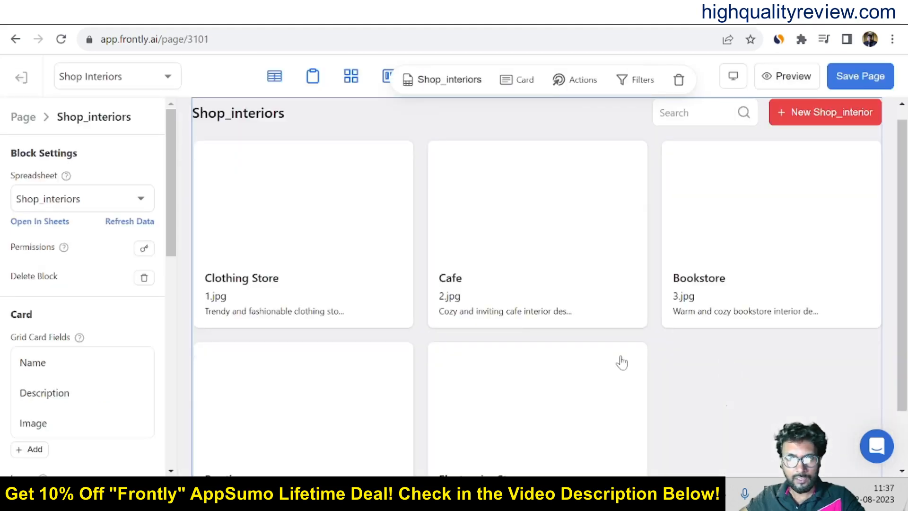
pyautogui.scroll(-2, 711, 398)
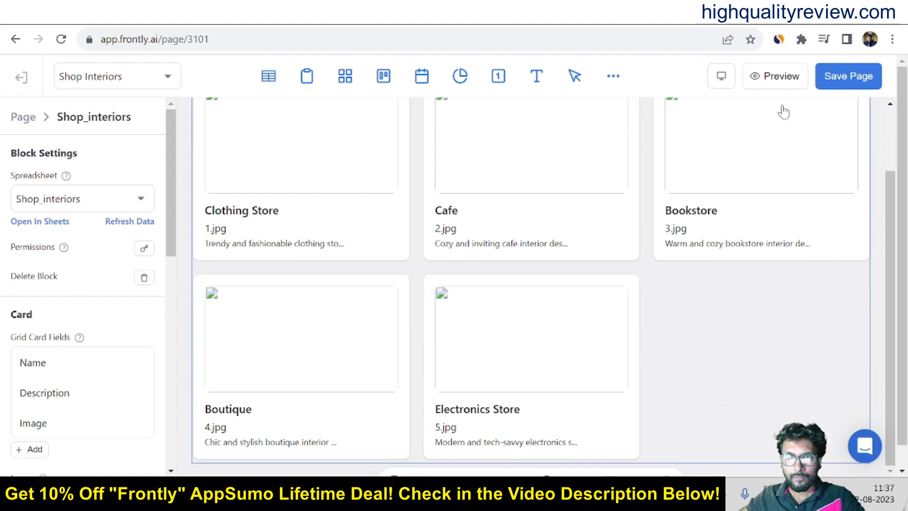
pyautogui.click(775, 76)
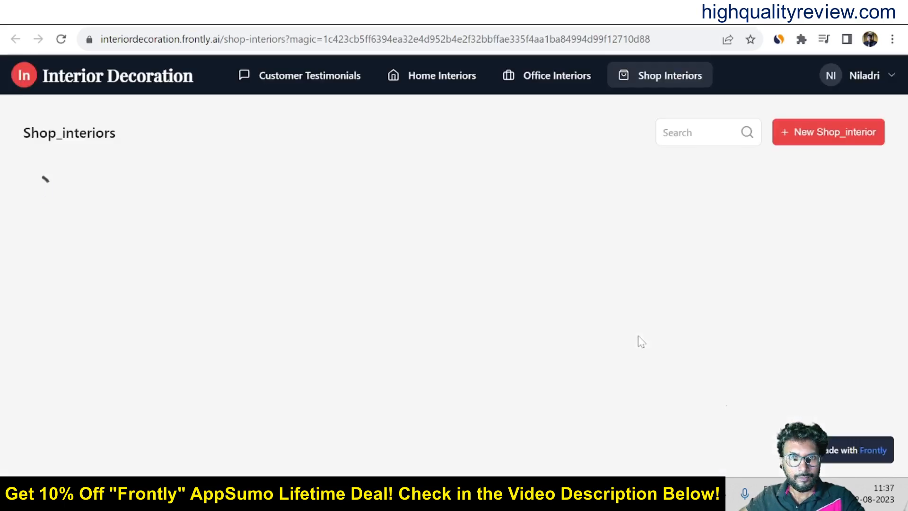
pyautogui.scroll(-3, 561, 369)
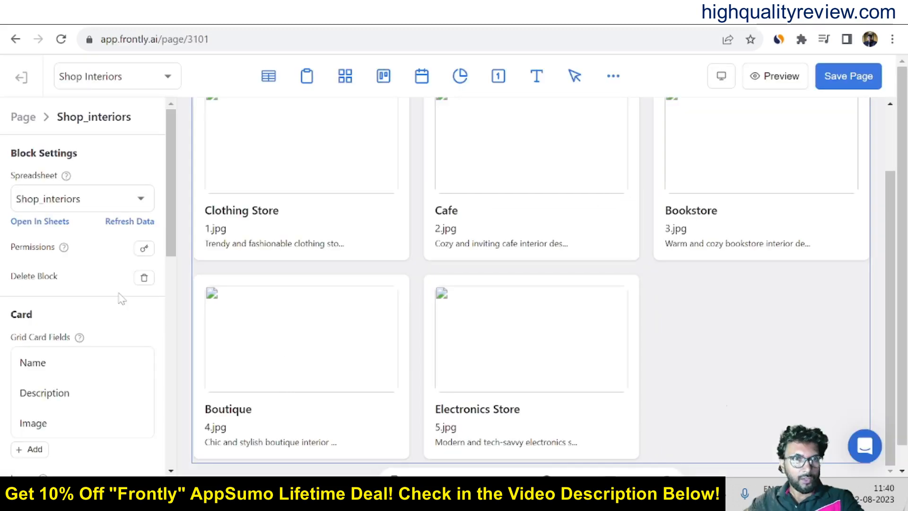
pyautogui.click(21, 79)
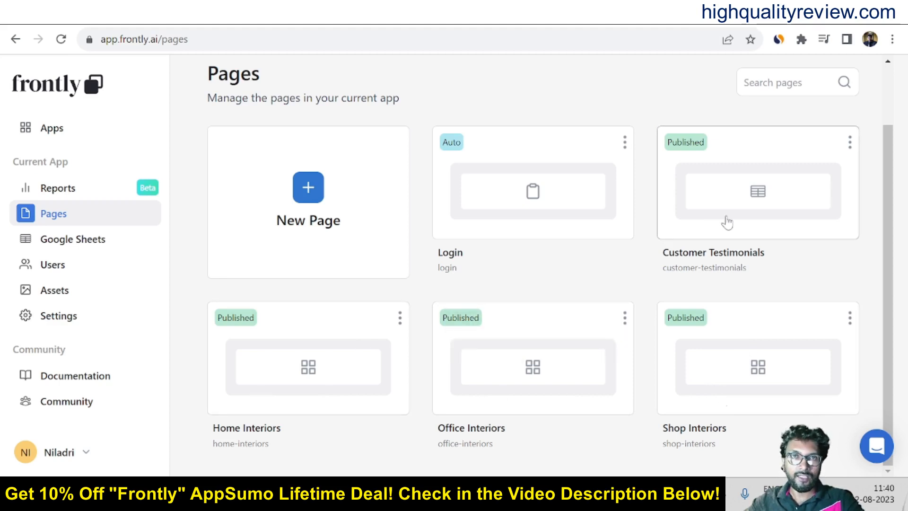
# - Review the Interior Decoration app's files and its general, branding, navigation and login settings
pyautogui.click(59, 316)
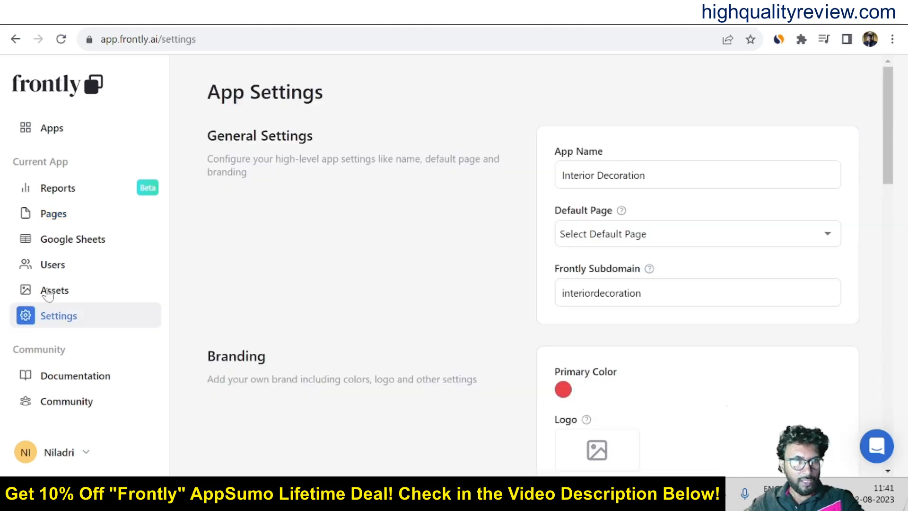
pyautogui.click(50, 292)
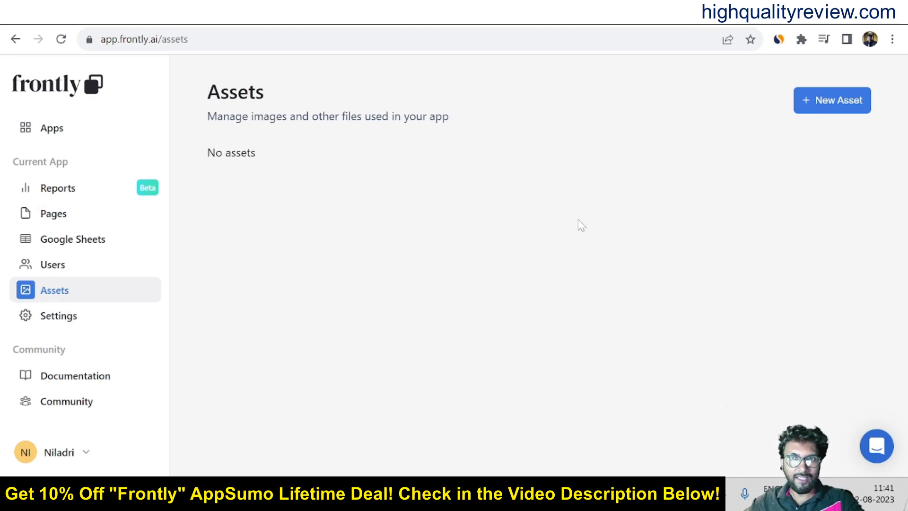
pyautogui.click(51, 316)
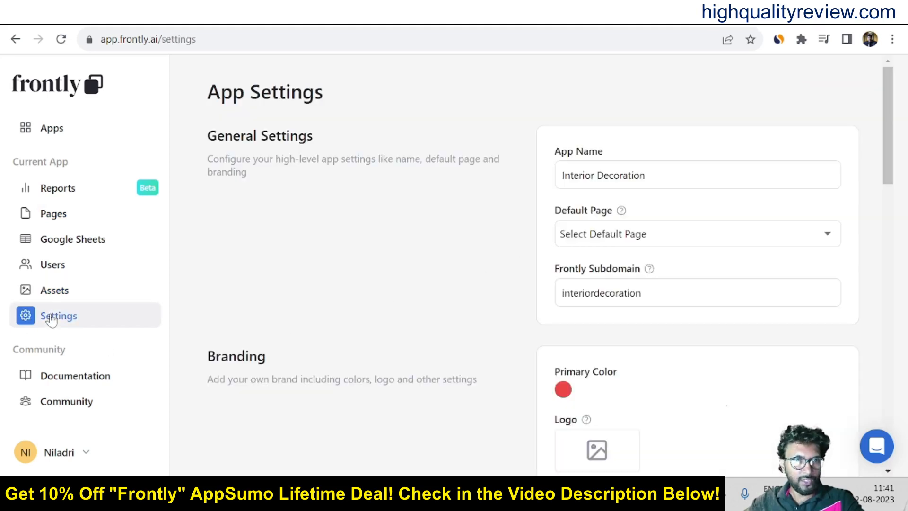
pyautogui.scroll(-5, 468, 269)
pyautogui.scroll(-2, 638, 356)
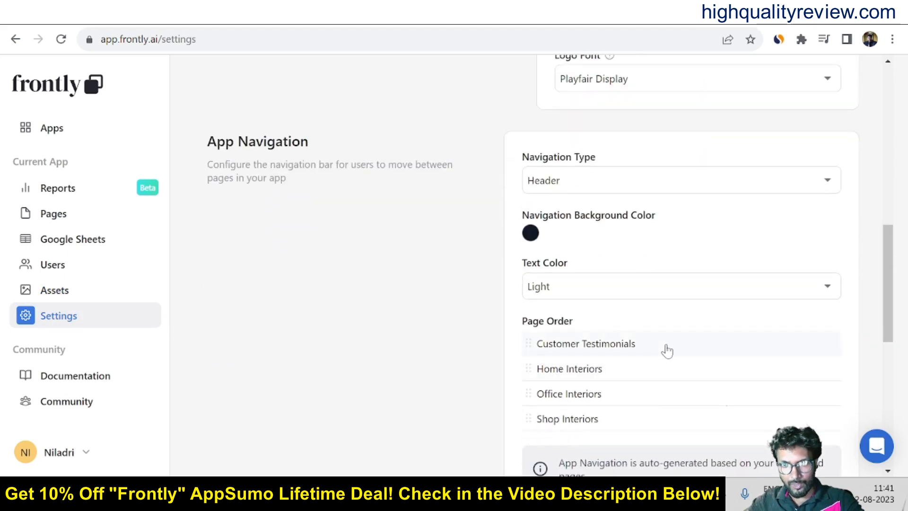
pyautogui.scroll(-3, 662, 351)
pyautogui.scroll(-2, 652, 349)
pyautogui.scroll(-1, 652, 349)
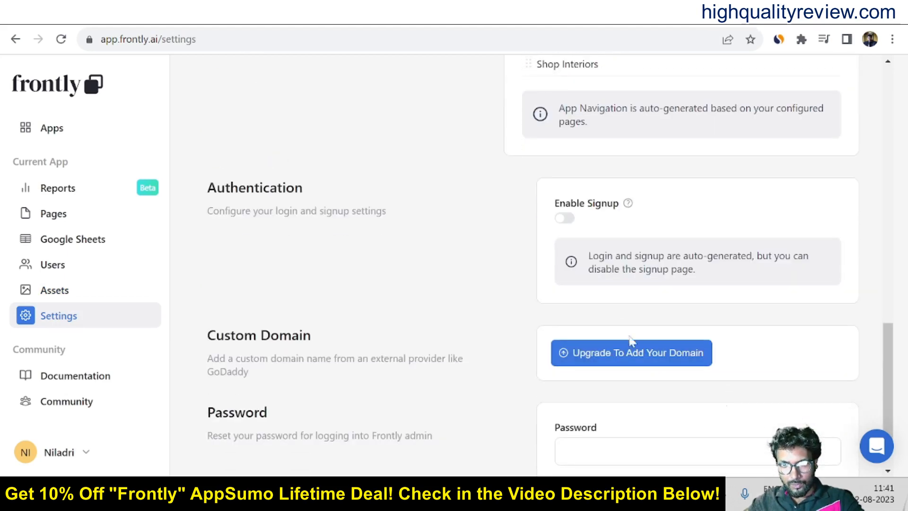
pyautogui.scroll(-1, 497, 369)
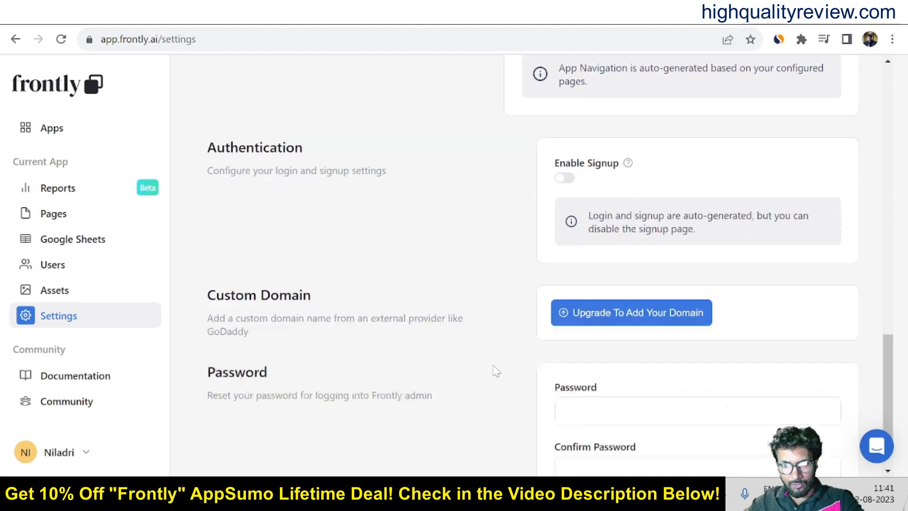
pyautogui.scroll(-1, 497, 369)
pyautogui.scroll(4, 497, 369)
pyautogui.scroll(3, 497, 369)
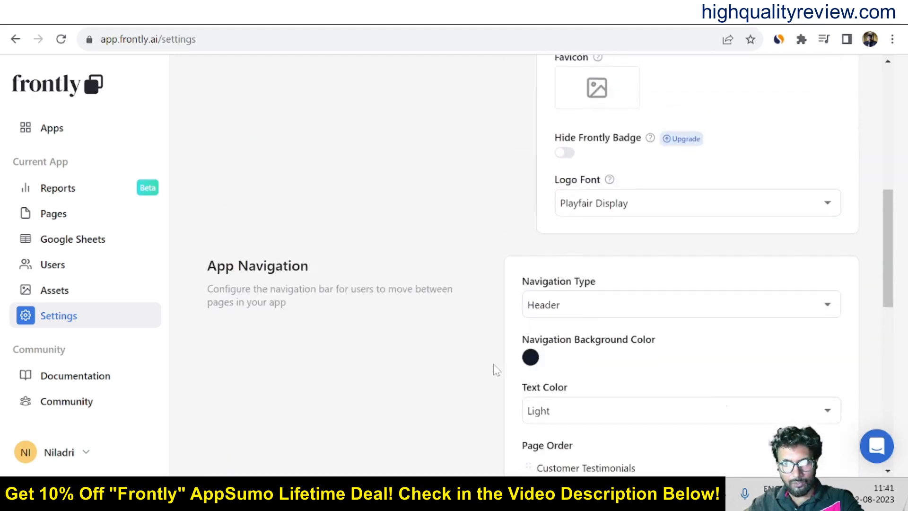
pyautogui.scroll(3, 497, 369)
pyautogui.scroll(2, 497, 369)
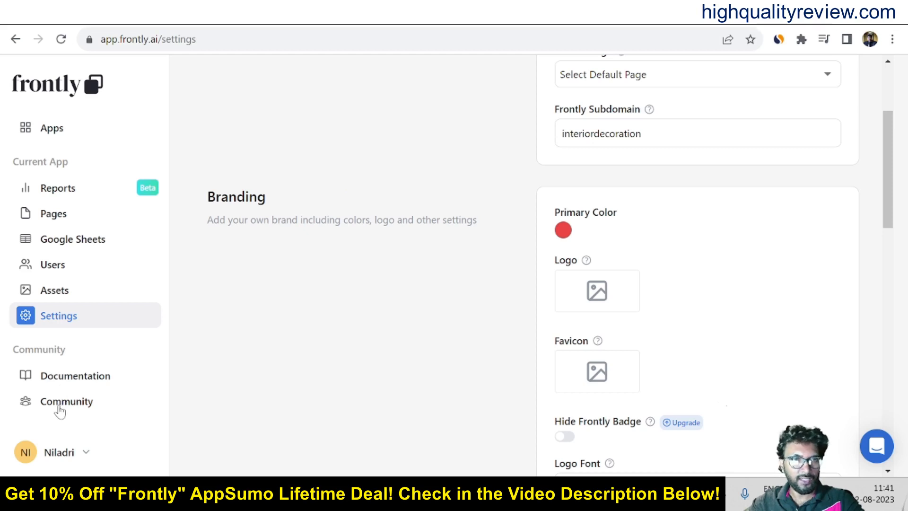
# - Create a new application from the Real Estate template
pyautogui.click(47, 129)
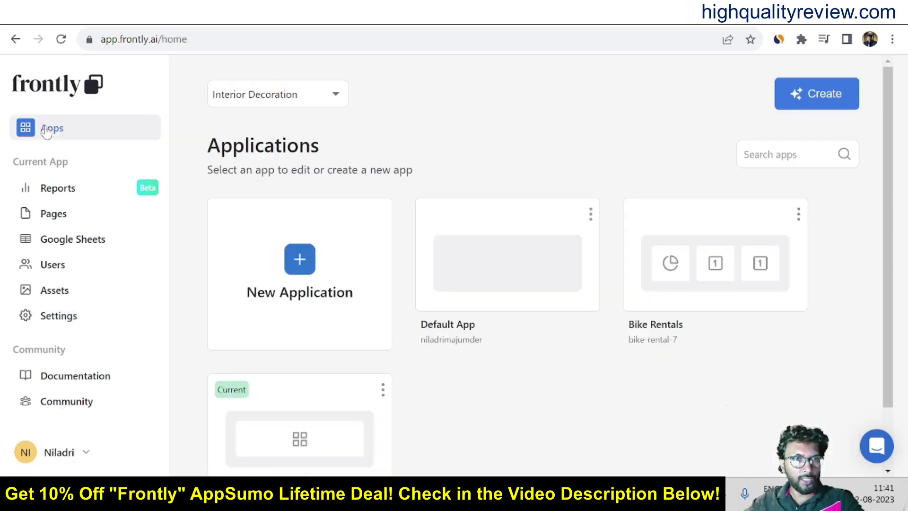
pyautogui.click(300, 260)
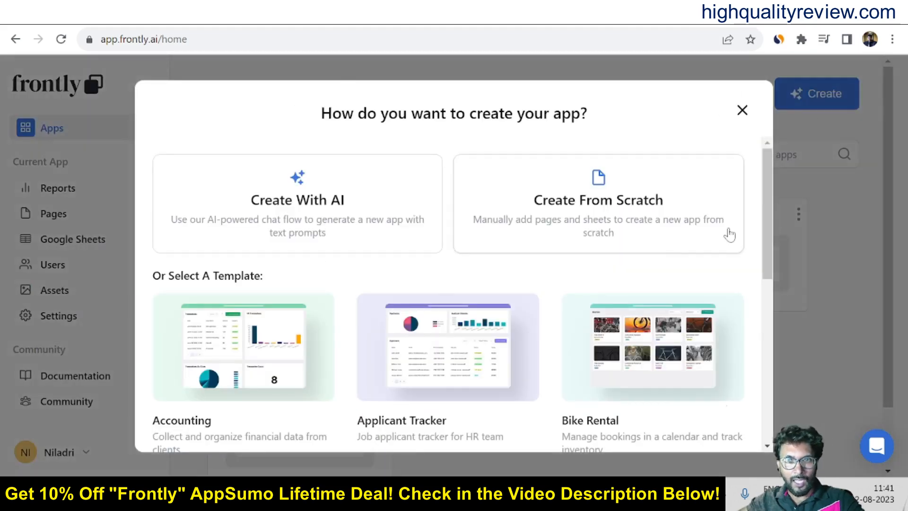
pyautogui.scroll(-3, 558, 334)
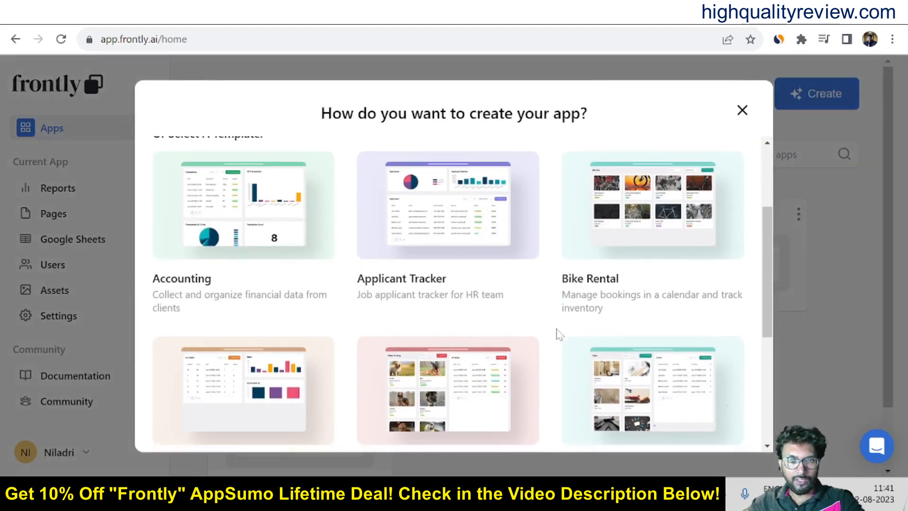
pyautogui.scroll(-3, 558, 333)
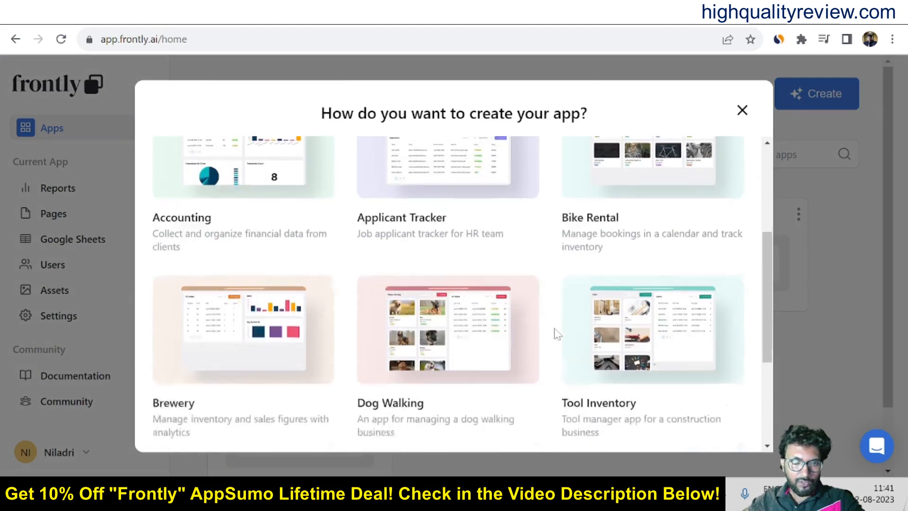
pyautogui.scroll(-3, 558, 334)
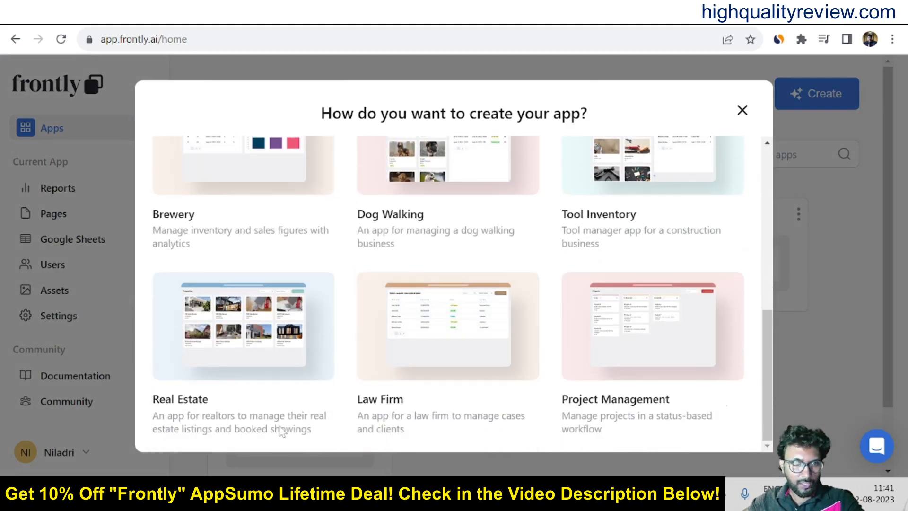
pyautogui.moveTo(243, 327)
pyautogui.click(243, 307)
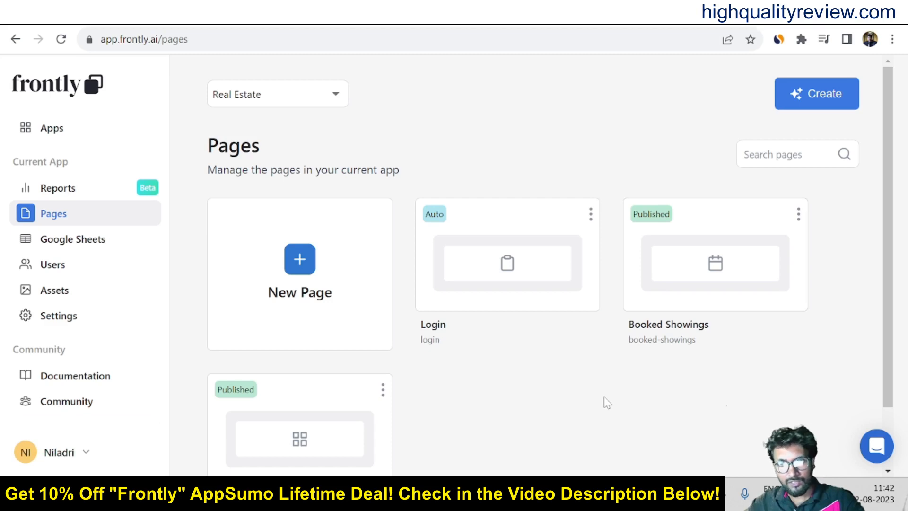
# - Review the Real Estate app's Booked Showings and Listings pages in the page editor
pyautogui.click(52, 128)
pyautogui.scroll(-3, 710, 383)
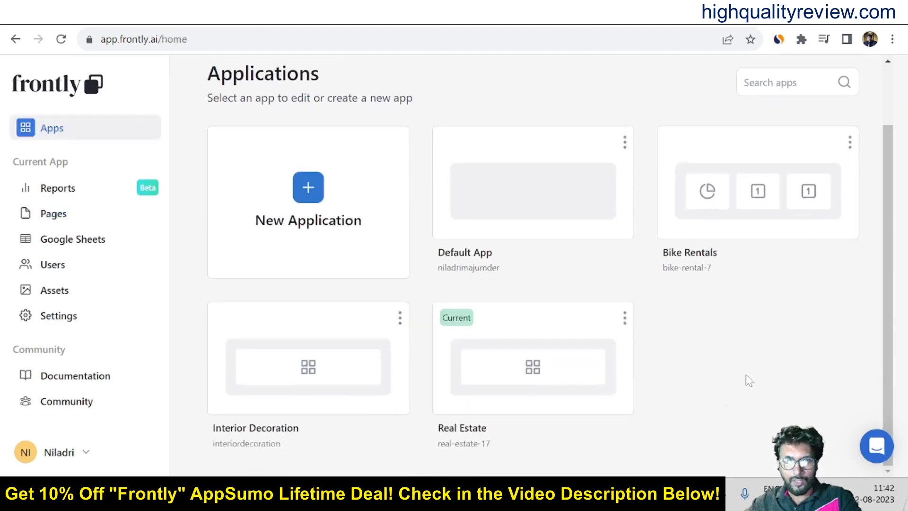
pyautogui.click(523, 362)
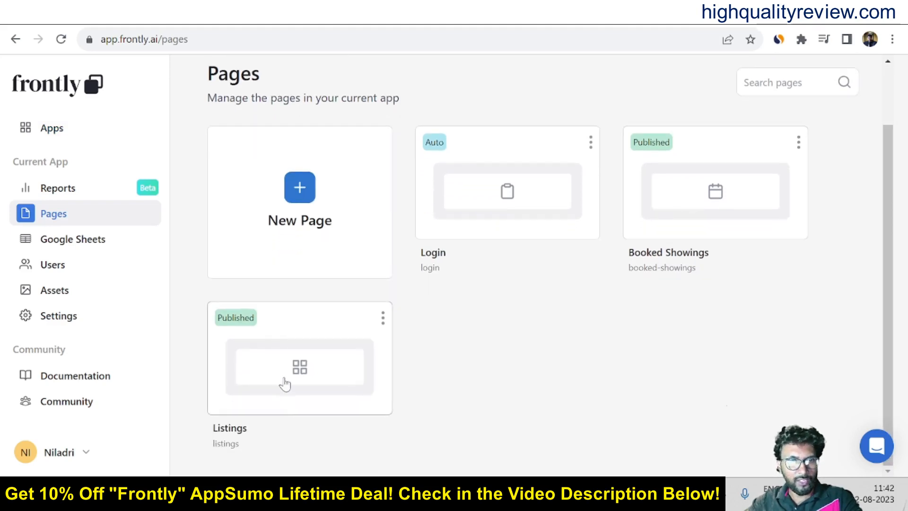
pyautogui.click(716, 192)
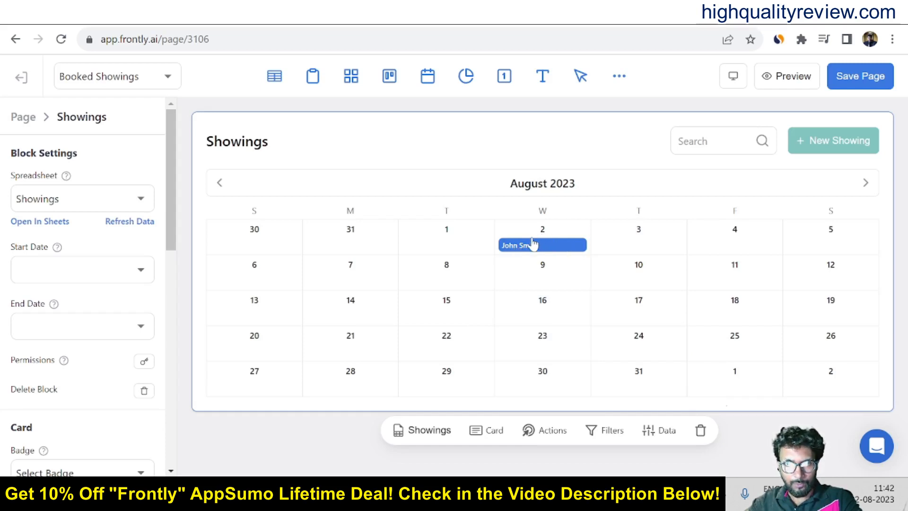
pyautogui.click(23, 79)
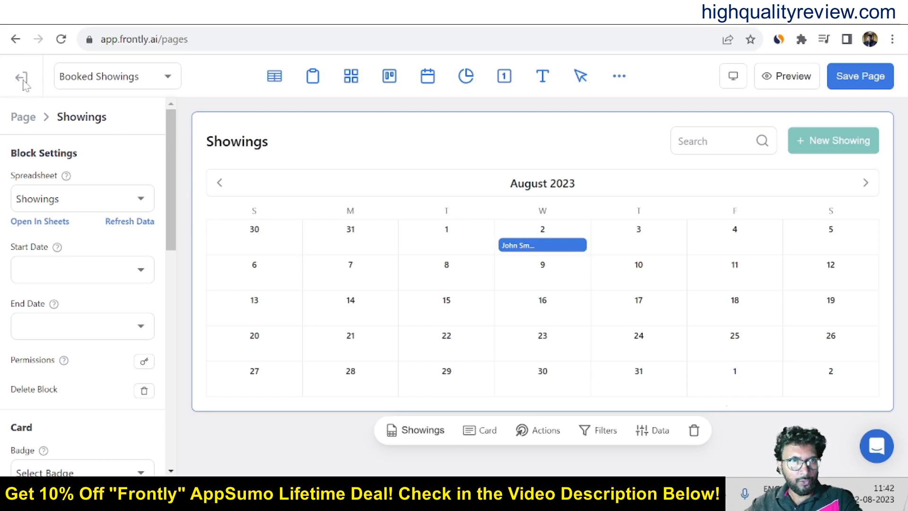
pyautogui.scroll(-1, 481, 396)
pyautogui.scroll(-1, 482, 396)
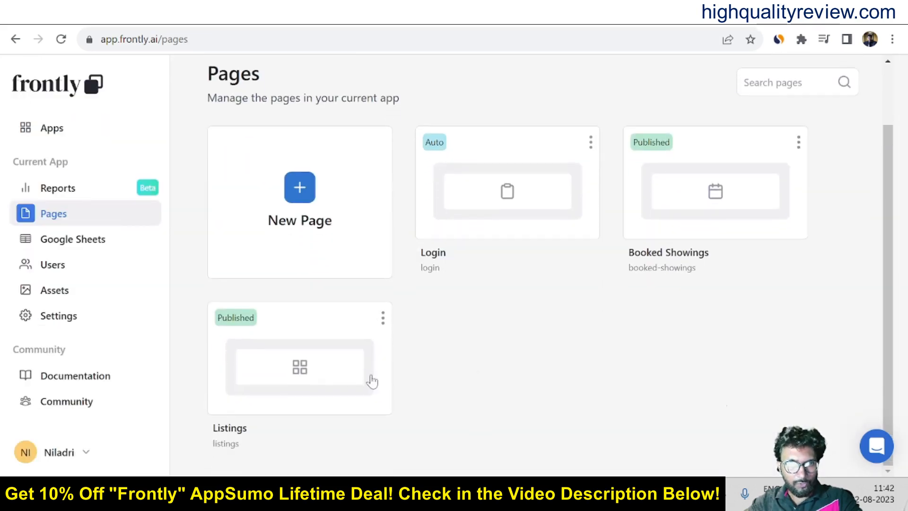
pyautogui.click(304, 369)
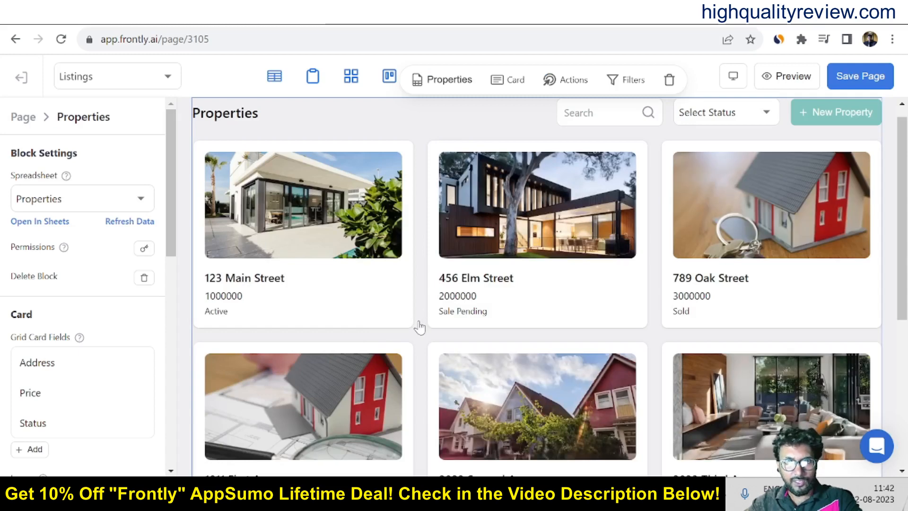
pyautogui.scroll(-2, 425, 323)
pyautogui.scroll(-2, 419, 330)
pyautogui.scroll(1, 779, 406)
pyautogui.scroll(1, 780, 405)
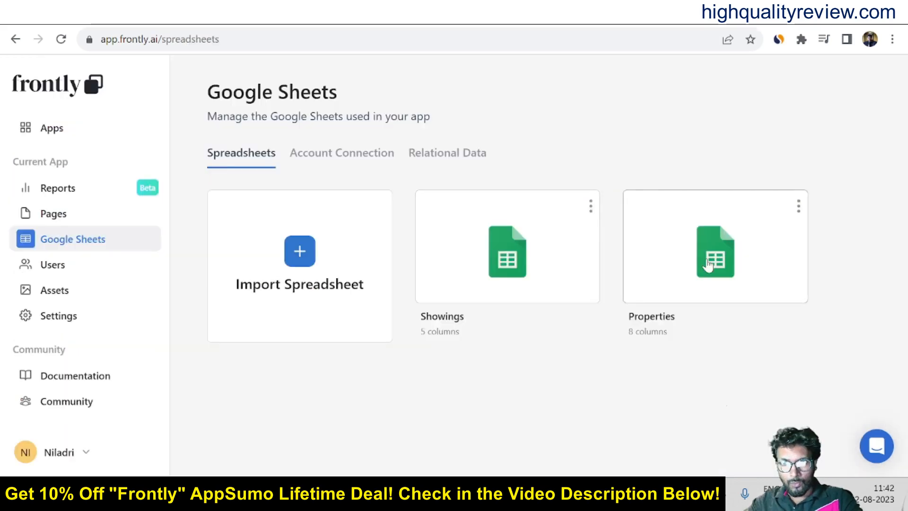
# - Open the Real Estate app's Properties spreadsheet in Google Sheets
pyautogui.click(708, 265)
pyautogui.click(718, 186)
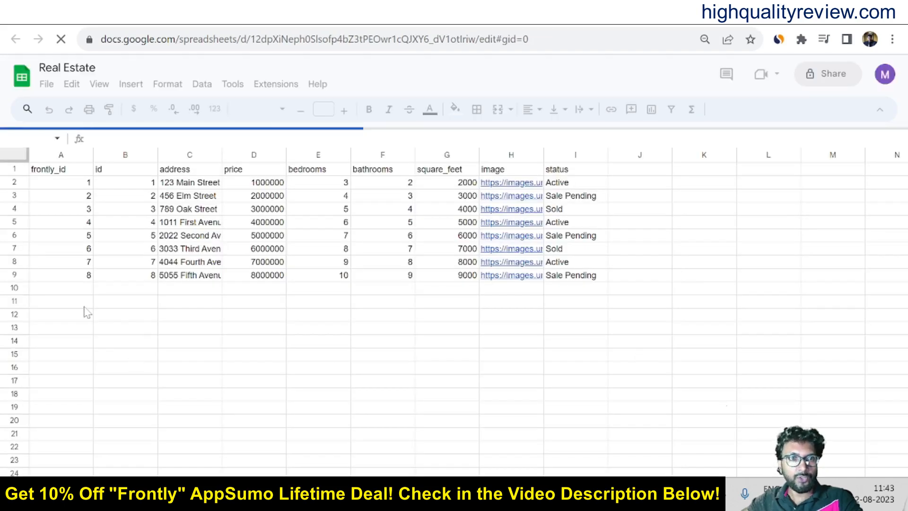
# - Start row 10 as New Project with frontly_id 9, id 9 and price 9000000
pyautogui.click(78, 291)
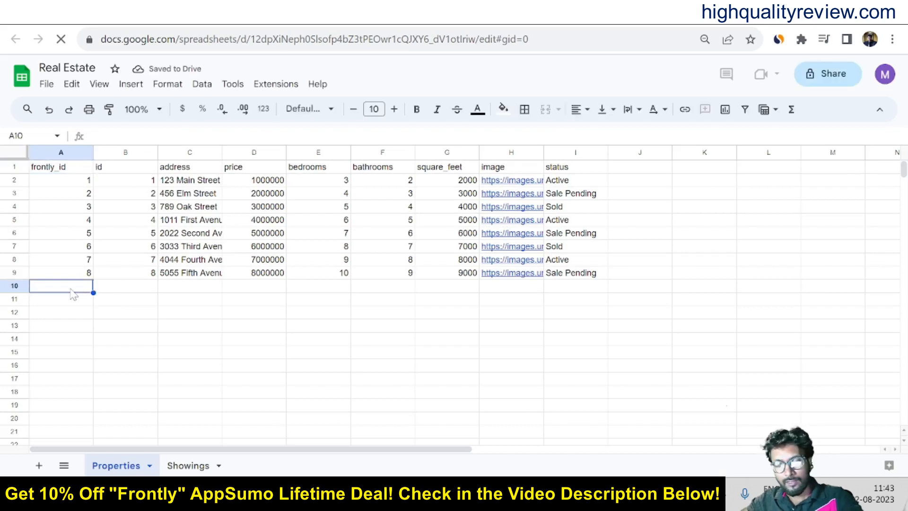
pyautogui.write('9')
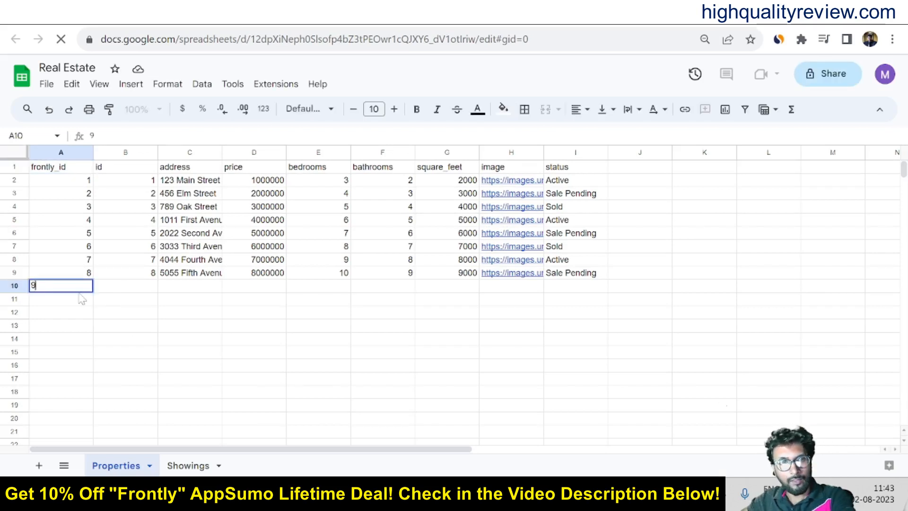
pyautogui.press('Tab')
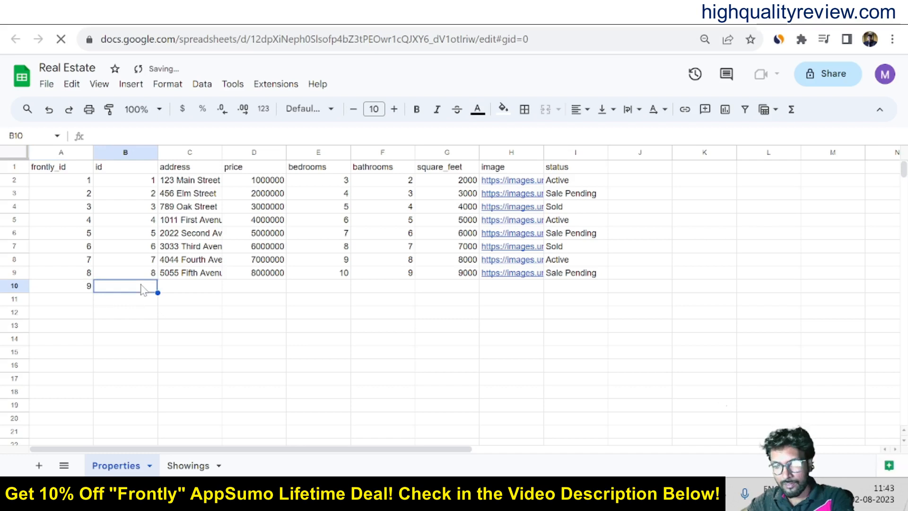
pyautogui.write('9')
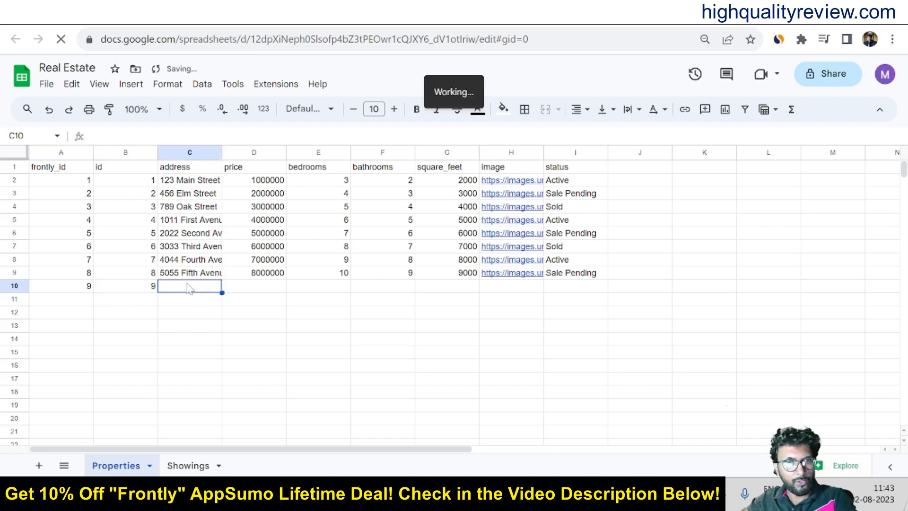
pyautogui.press('Tab')
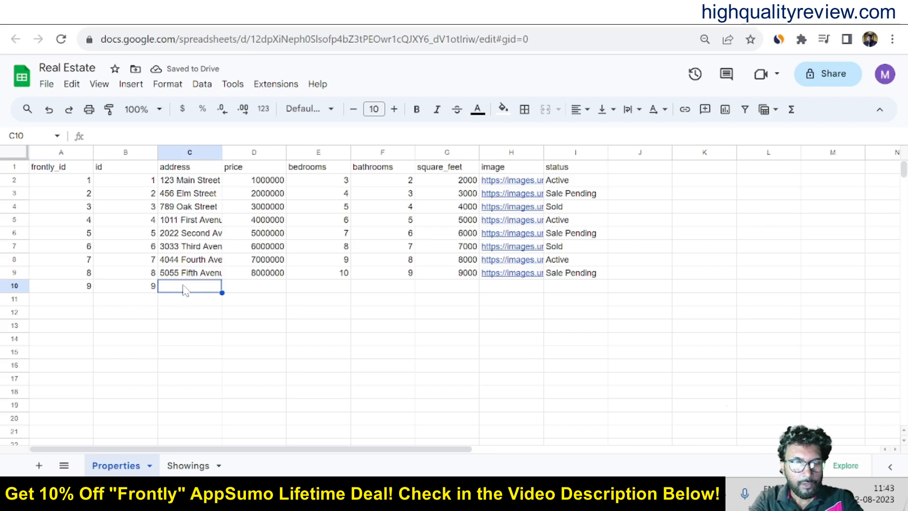
pyautogui.write('New Project')
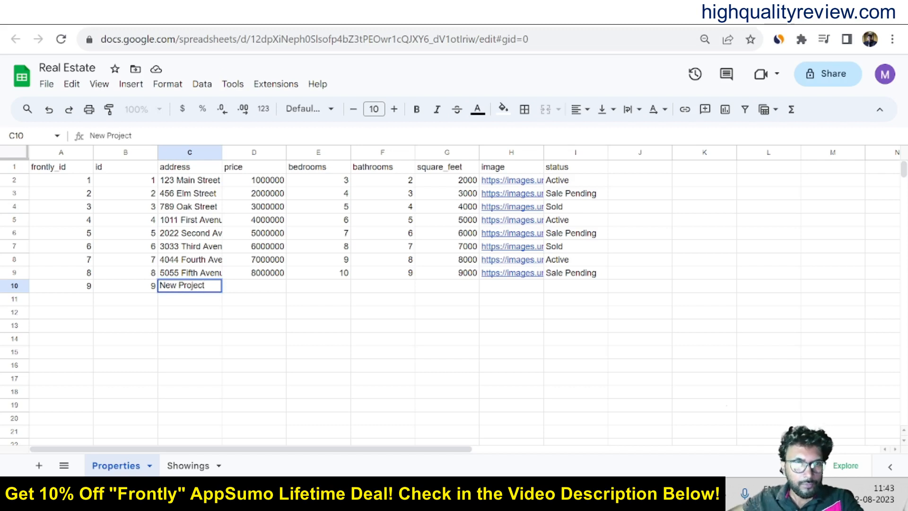
pyautogui.click(270, 275)
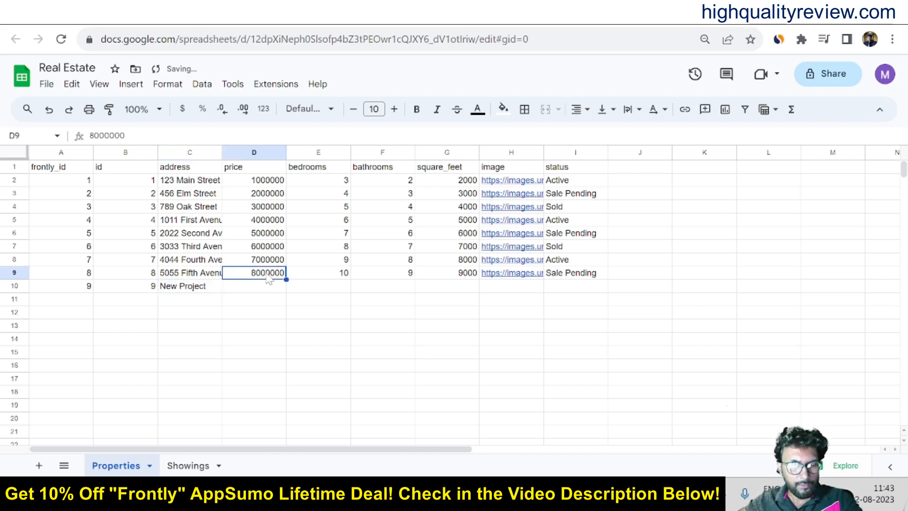
pyautogui.hotkey('ctrl', 'c')
pyautogui.click(252, 288)
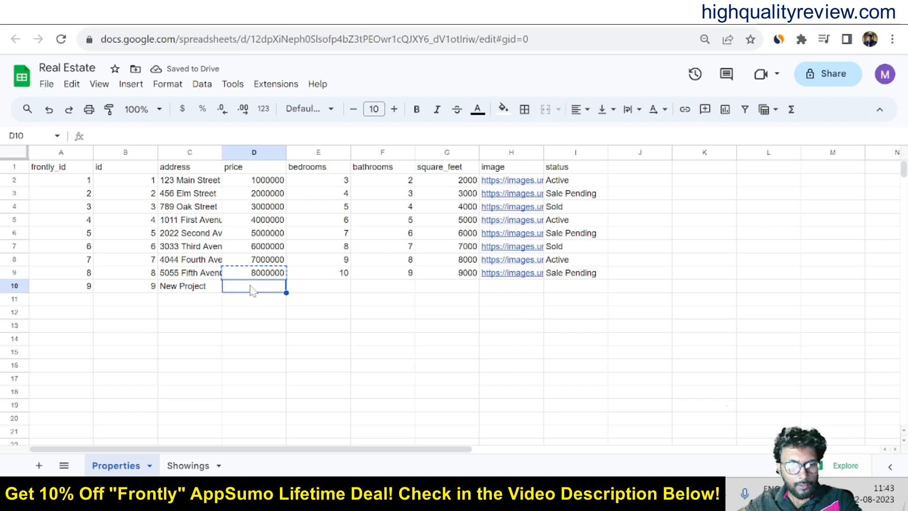
pyautogui.hotkey('ctrl', 'v')
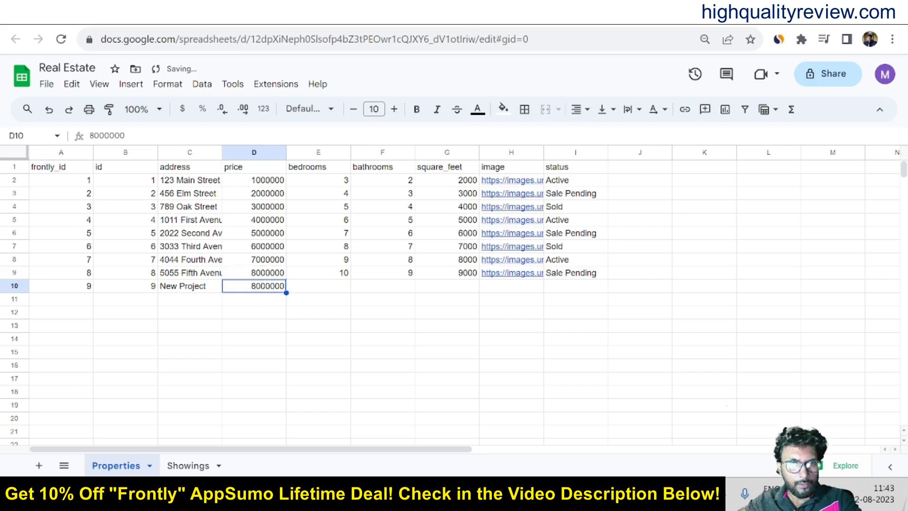
pyautogui.press('Return')
pyautogui.press('Home')
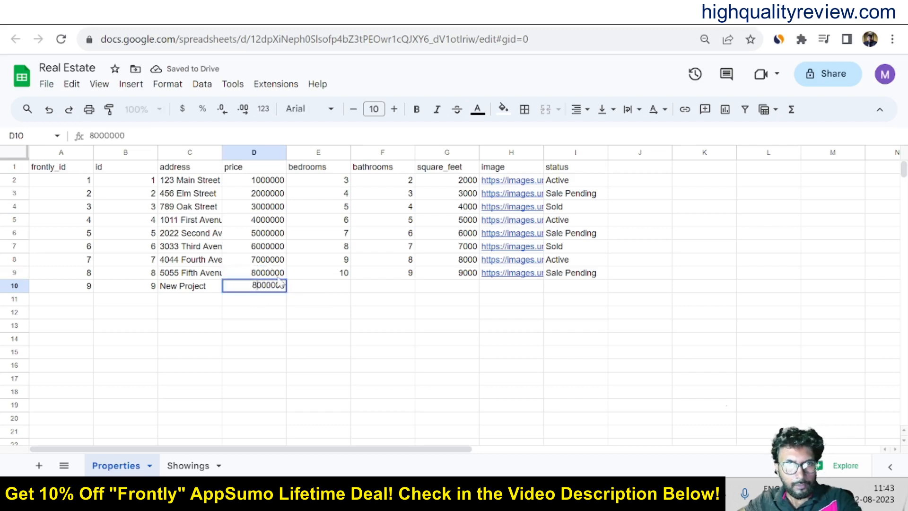
pyautogui.press('Delete')
pyautogui.write('9')
pyautogui.click(281, 339)
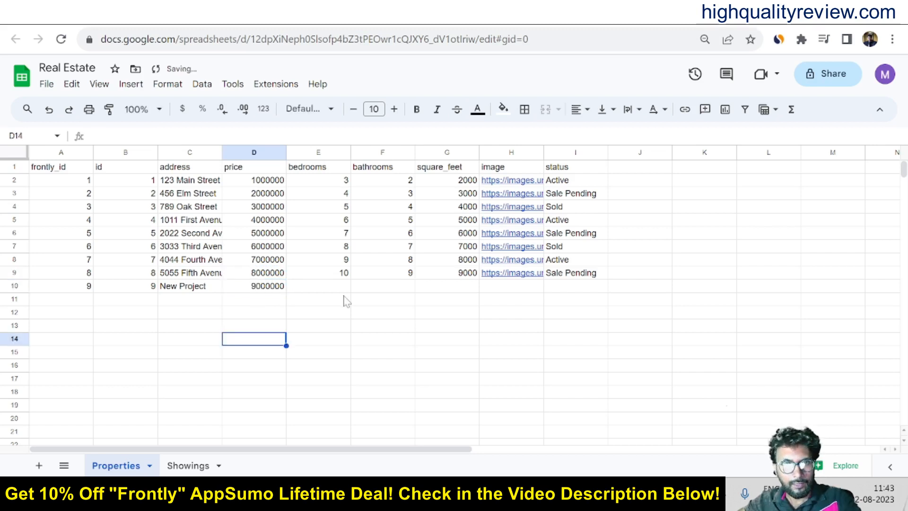
# - Give New Project 11 bedrooms, 11 bathrooms and 10000 square feet
pyautogui.click(331, 287)
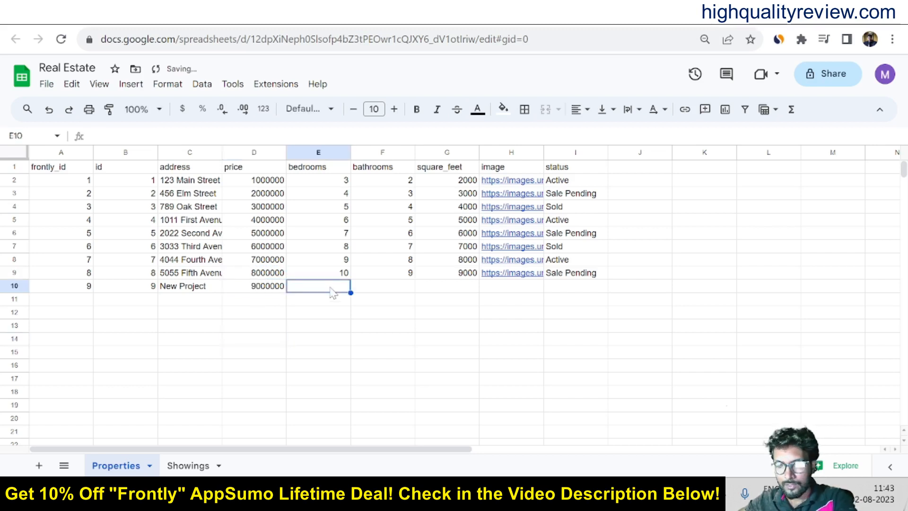
pyautogui.write('11')
pyautogui.click(399, 289)
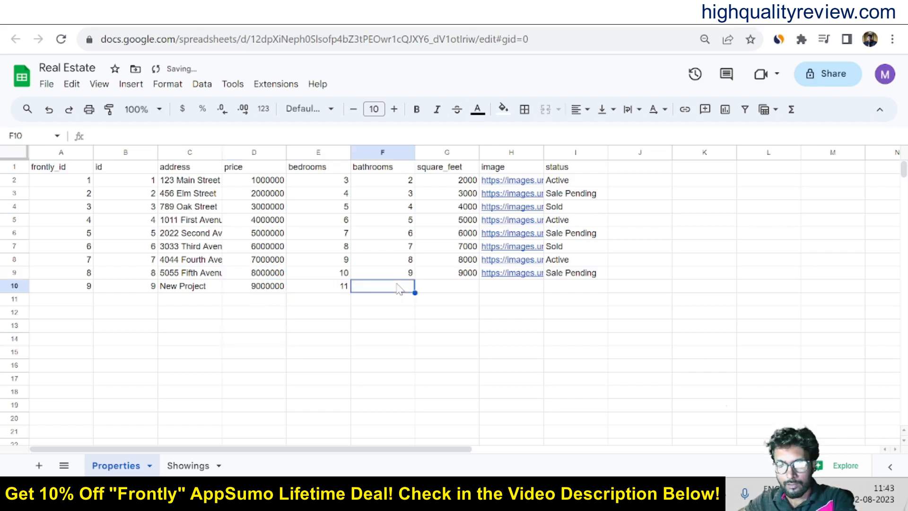
pyautogui.write('11')
pyautogui.click(463, 289)
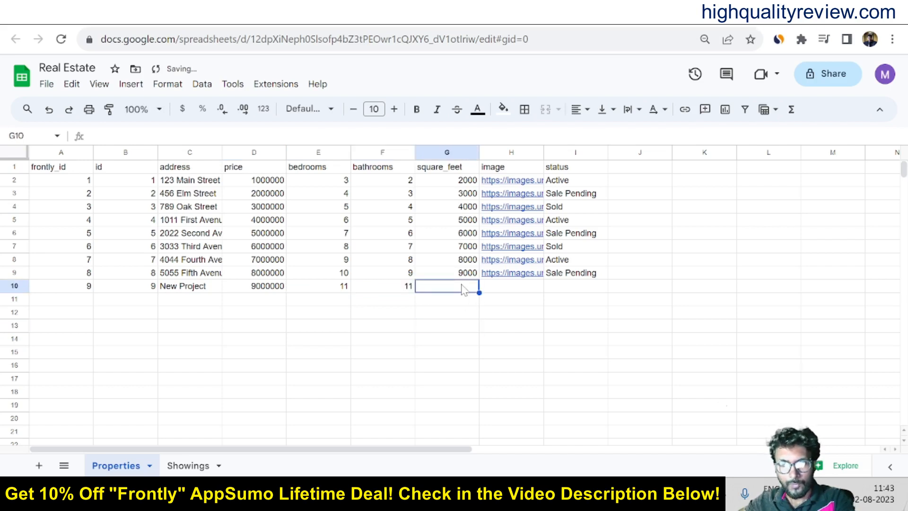
pyautogui.write('1')
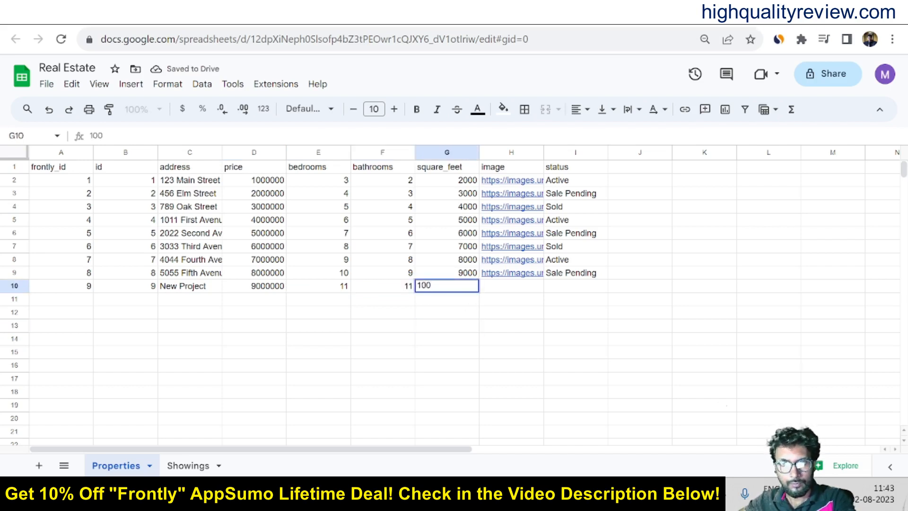
pyautogui.write('00')
pyautogui.click(447, 339)
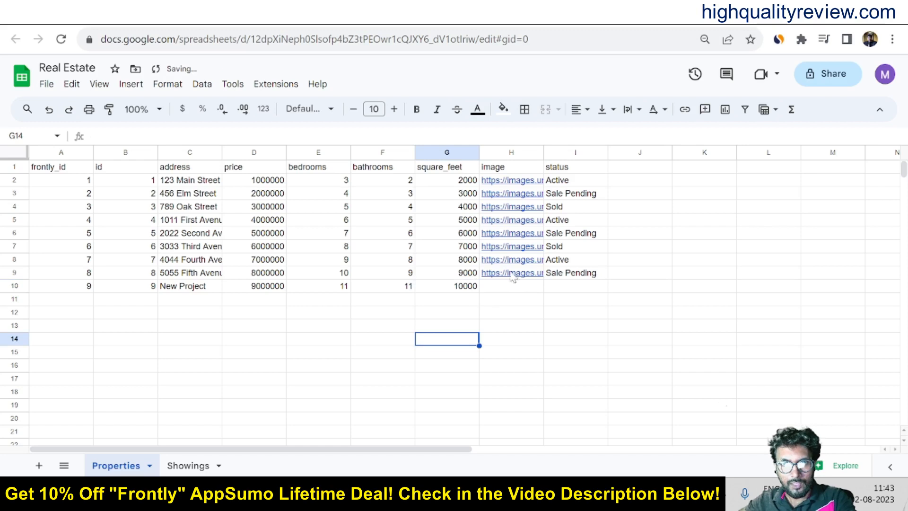
# - Reuse row 8's image link and Active status for the New Project row
pyautogui.click(513, 260)
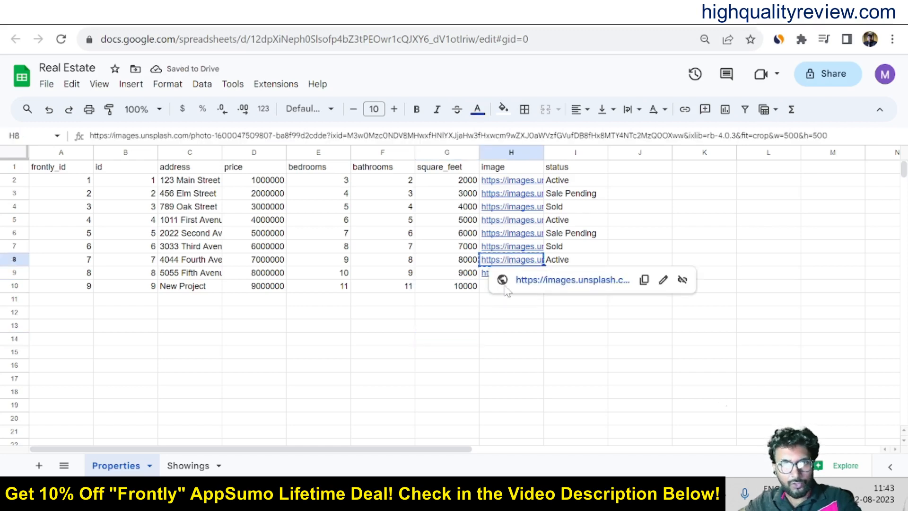
pyautogui.click(645, 280)
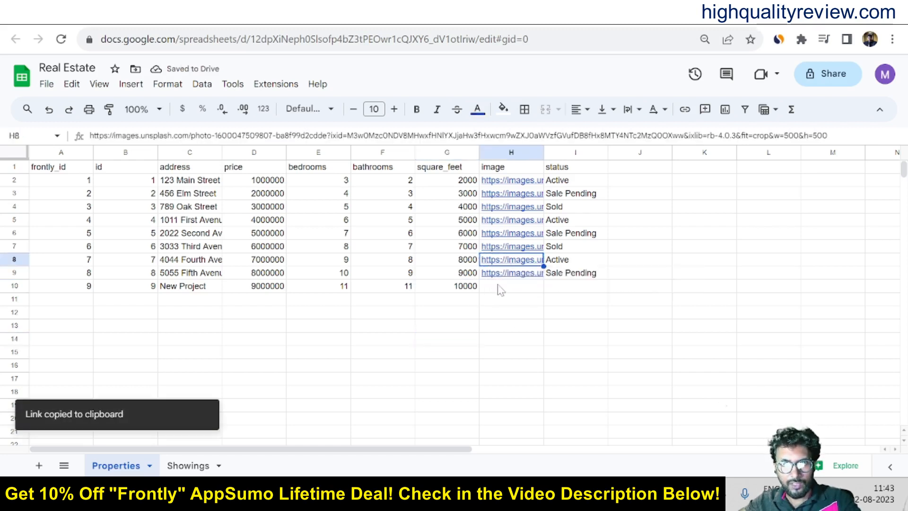
pyautogui.click(499, 288)
pyautogui.hotkey('ctrl', 'v')
pyautogui.click(576, 326)
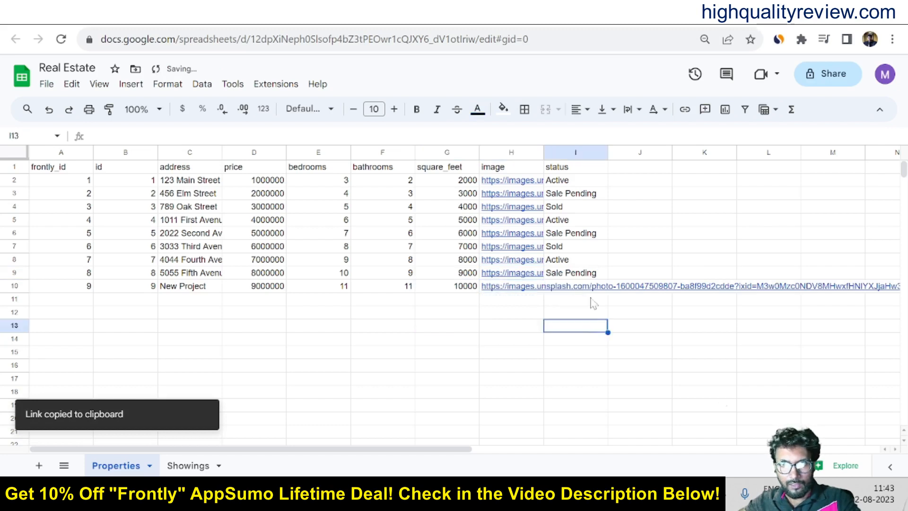
pyautogui.click(578, 277)
pyautogui.click(571, 265)
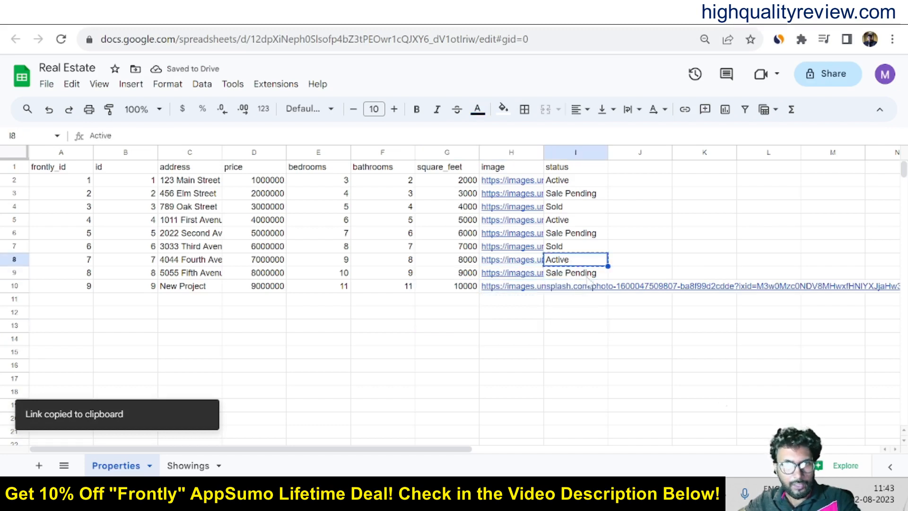
pyautogui.hotkey('ctrl', 'c')
pyautogui.press('Down')
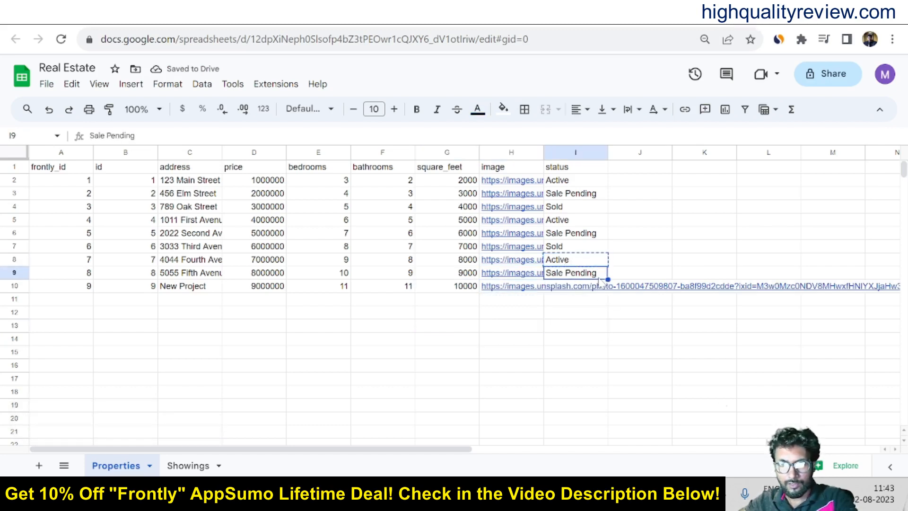
pyautogui.press('Down')
pyautogui.hotkey('ctrl', 'v')
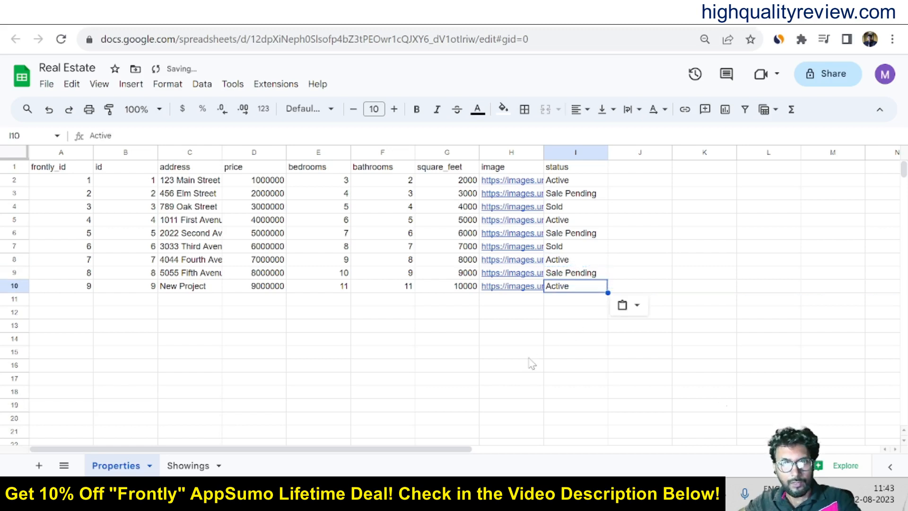
pyautogui.click(529, 355)
pyautogui.click(262, 373)
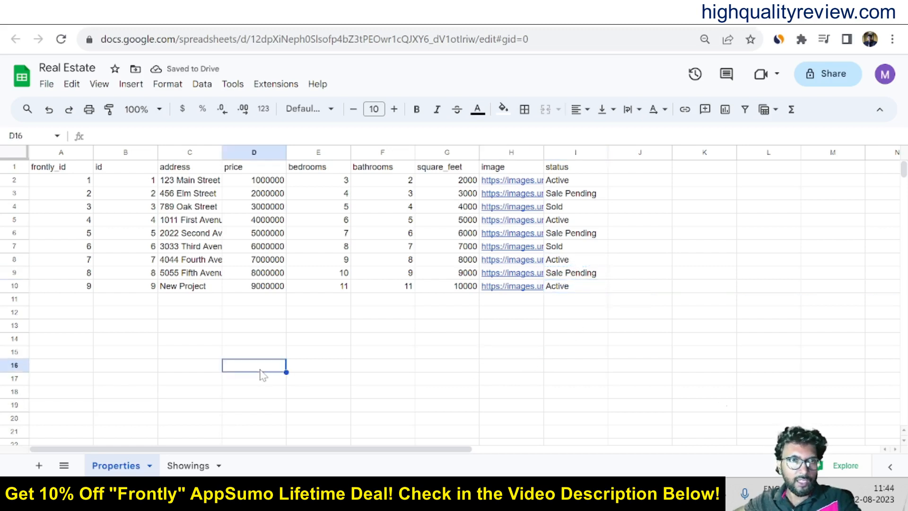
# - Back in Frontly, open the Real Estate app's Listings page in the page builder
pyautogui.hotkey('ctrl', 'Tab')
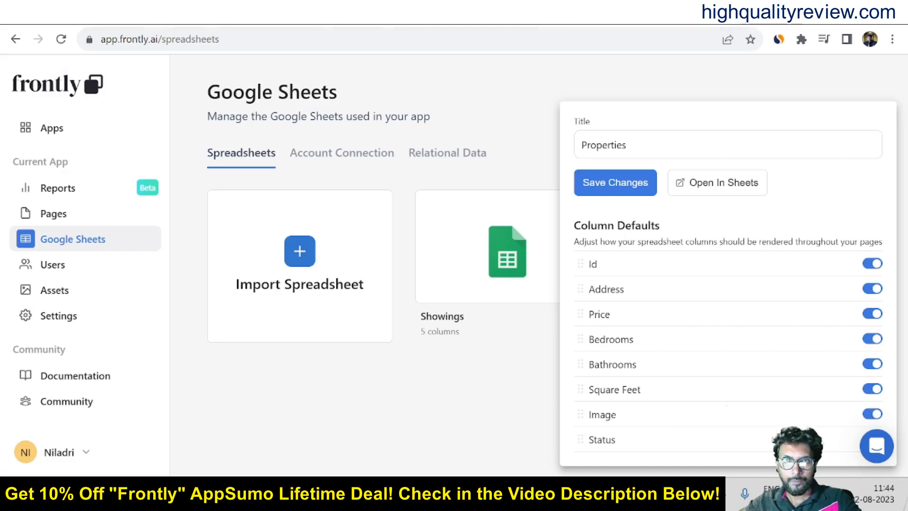
pyautogui.hotkey('ctrl', 'Tab')
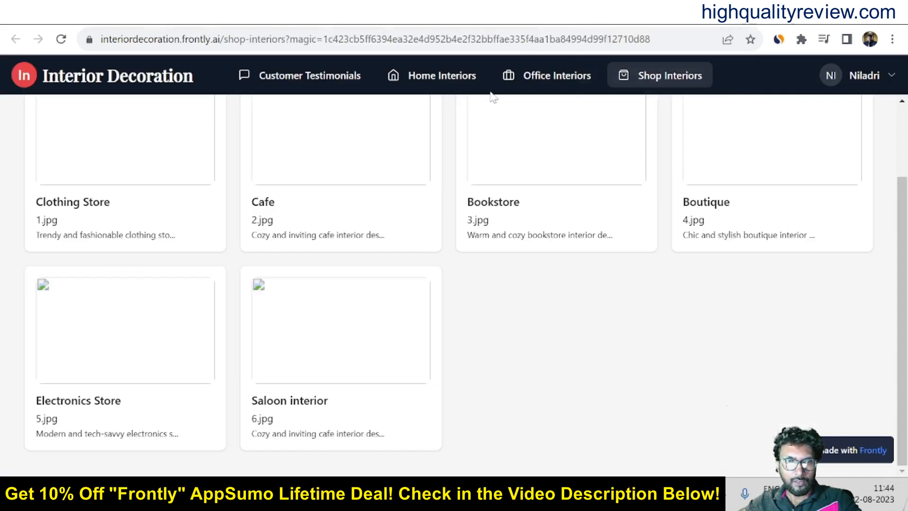
pyautogui.click(560, 25)
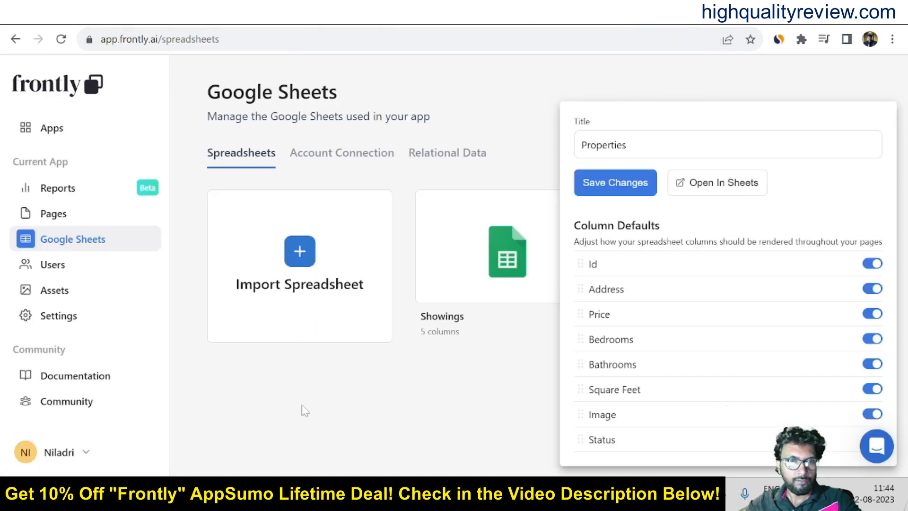
pyautogui.click(52, 127)
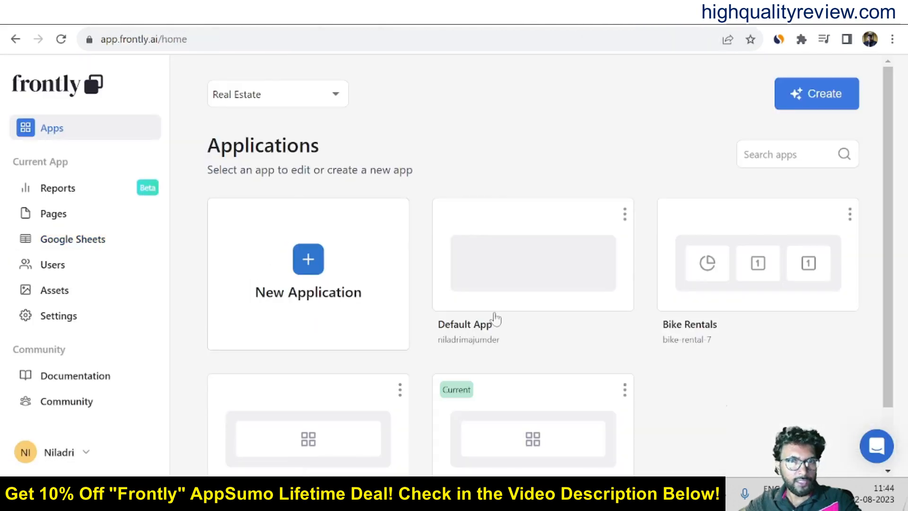
pyautogui.scroll(-1, 648, 351)
pyautogui.scroll(-1, 647, 352)
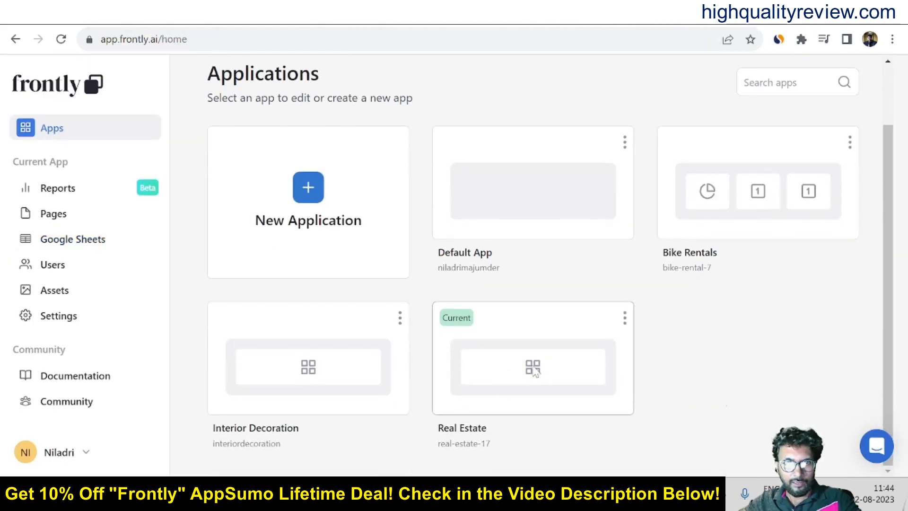
pyautogui.scroll(1, 523, 371)
pyautogui.scroll(-1, 522, 370)
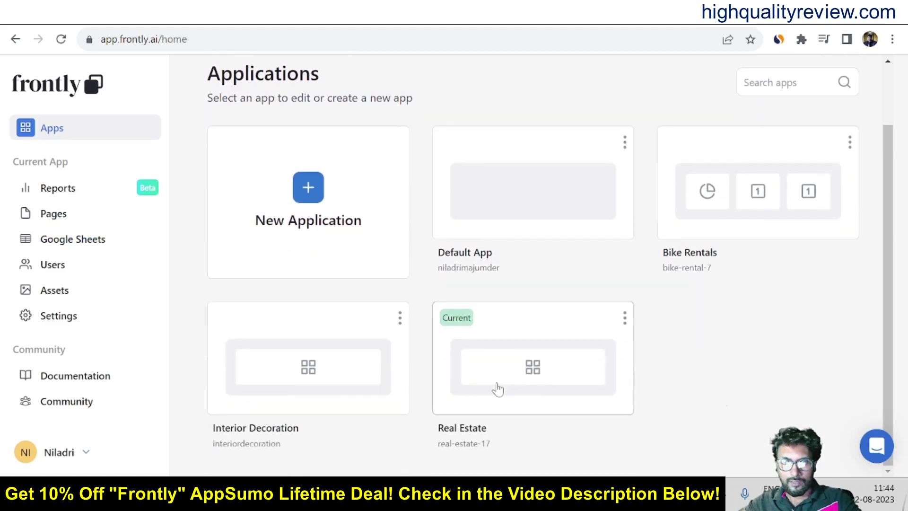
pyautogui.click(525, 368)
pyautogui.scroll(-2, 526, 365)
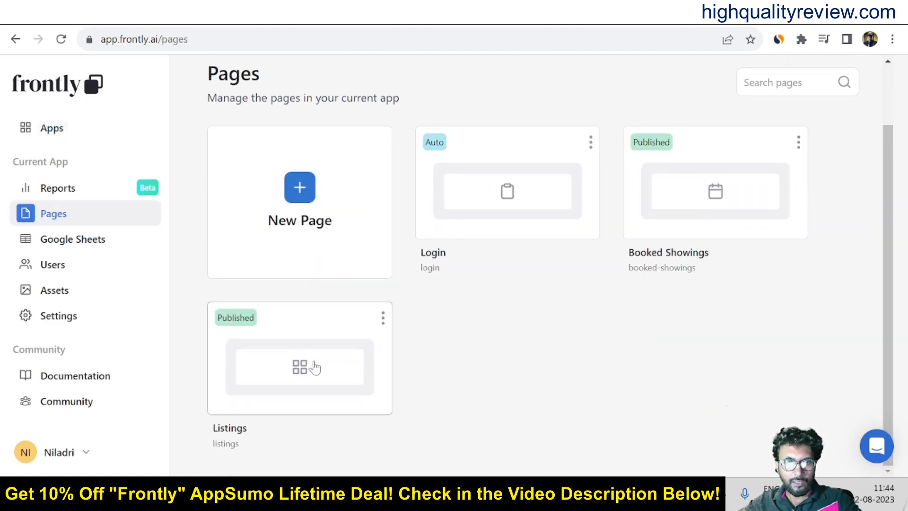
pyautogui.click(302, 370)
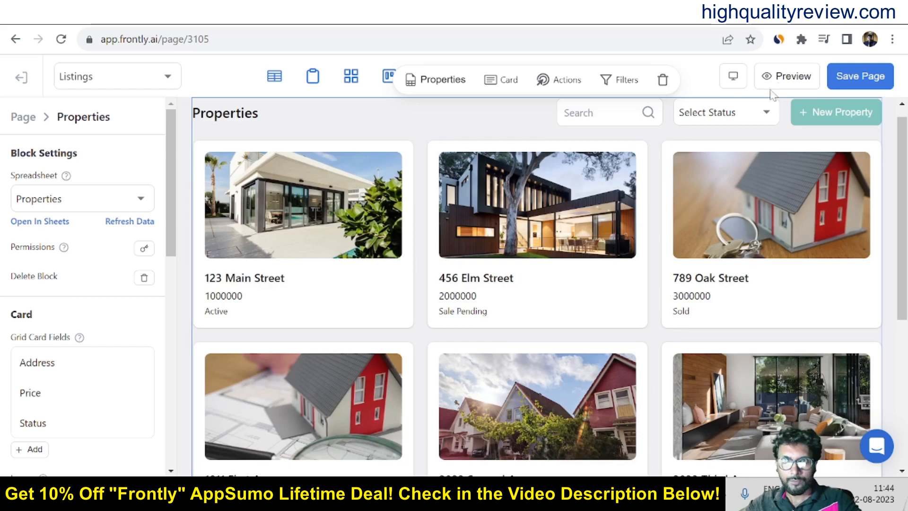
# - Preview the live Listings page showing New Project at 9000000 and Active
pyautogui.click(783, 79)
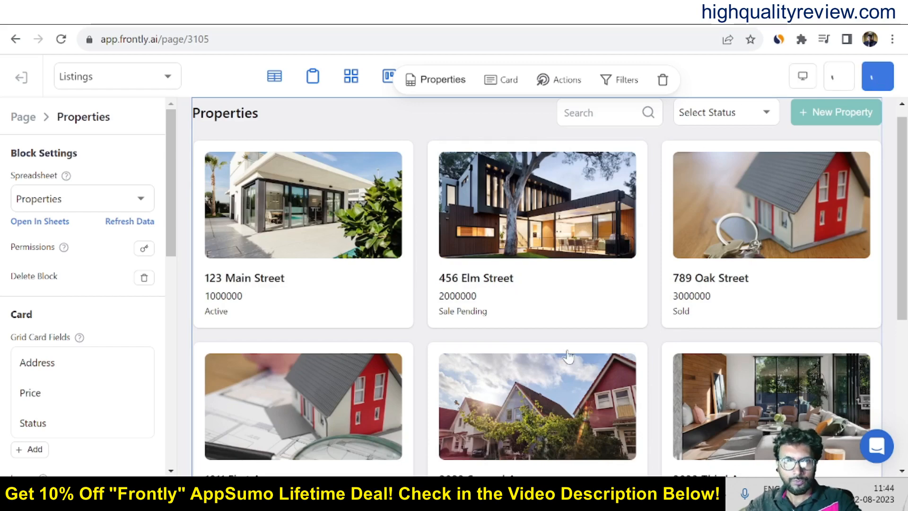
pyautogui.scroll(-3, 530, 291)
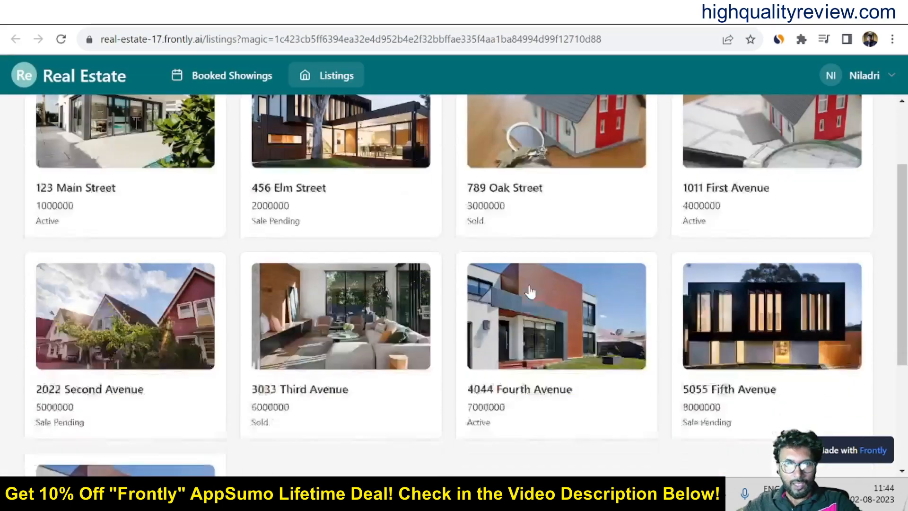
pyautogui.scroll(-3, 531, 291)
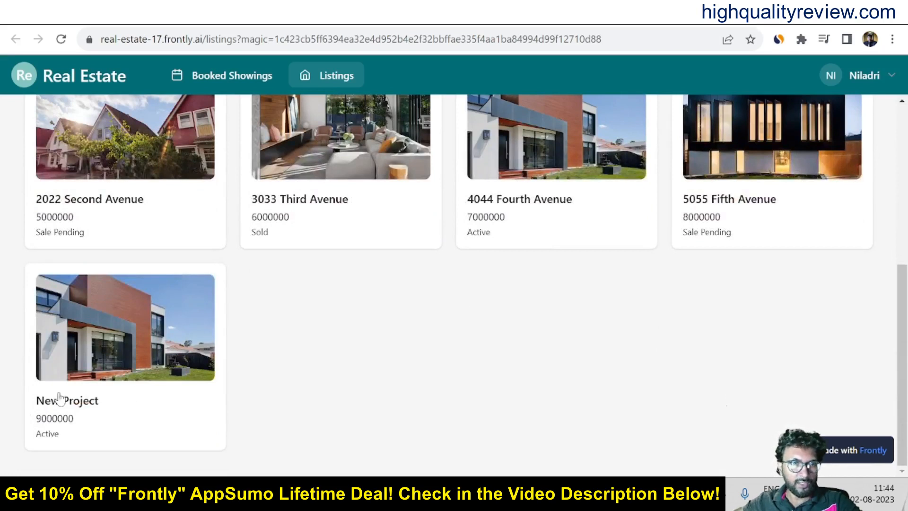